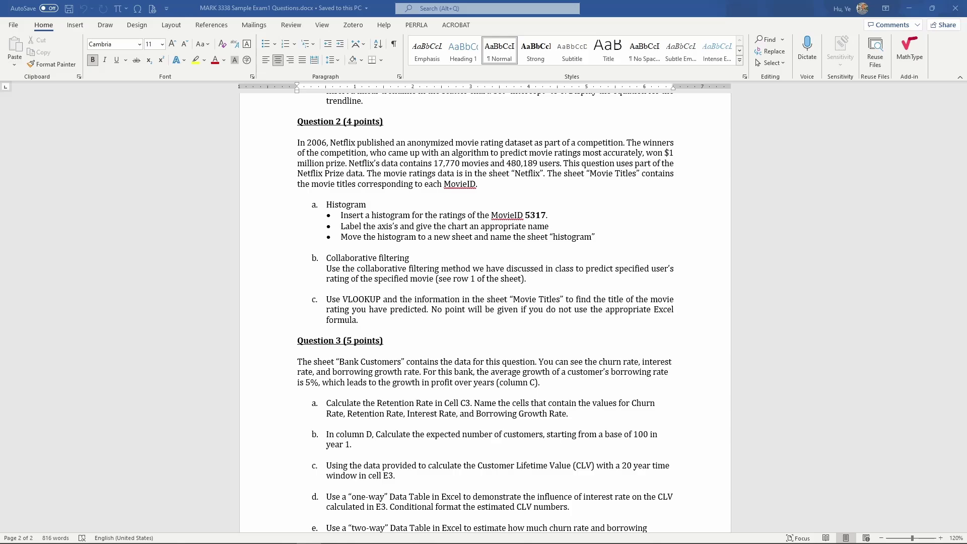
Switch from the Word exam questions to the Excel workbook 2. Netflix Ratings.xlsx
key("alt+Tab")
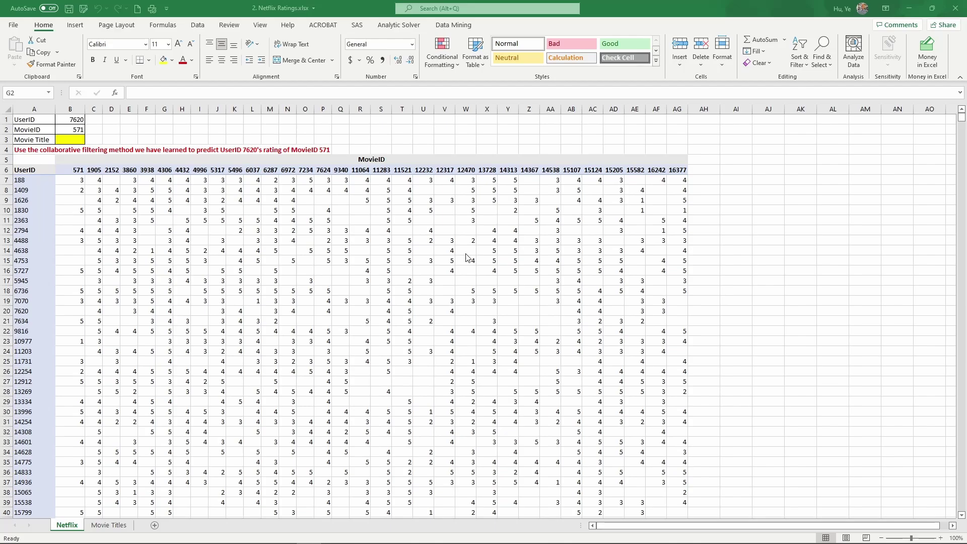
left_click(31, 171)
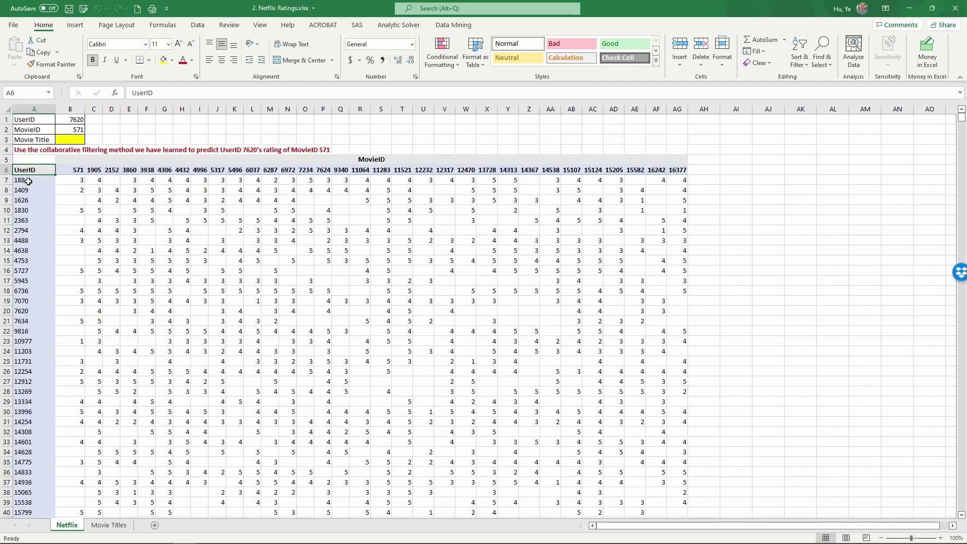
left_click(363, 162)
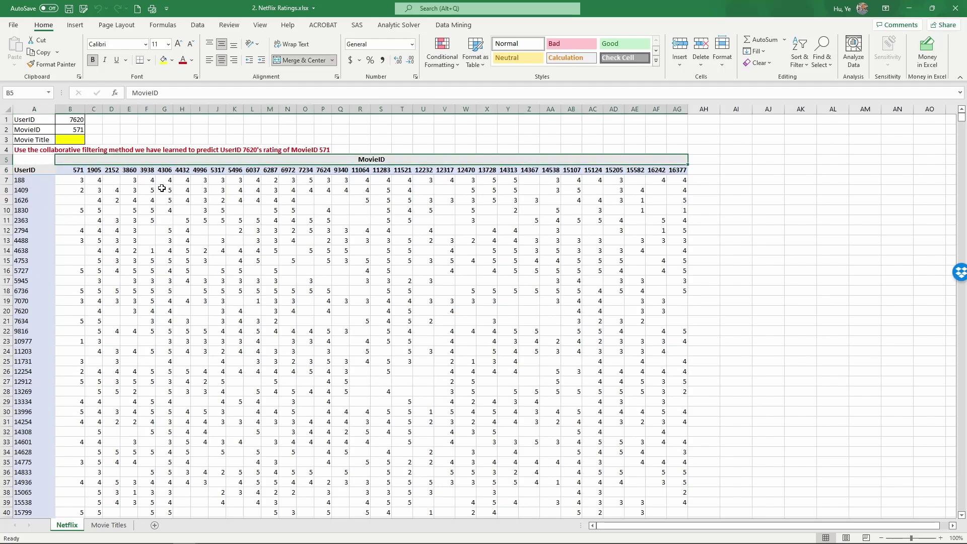
left_click_drag(70, 173, 677, 169)
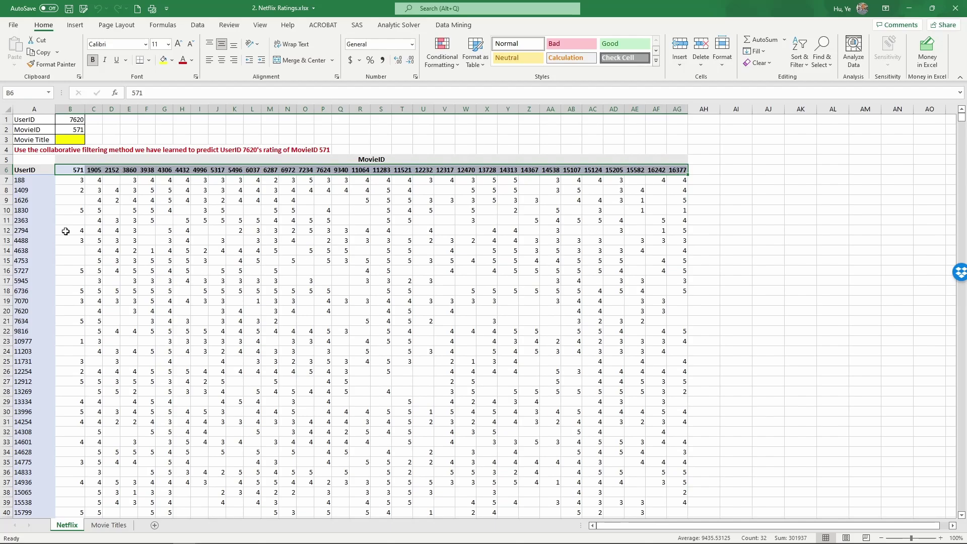
left_click(34, 180)
mouse_move(961, 121)
left_mouse_down()
mouse_move(962, 510)
mouse_move(957, 113)
left_mouse_up()
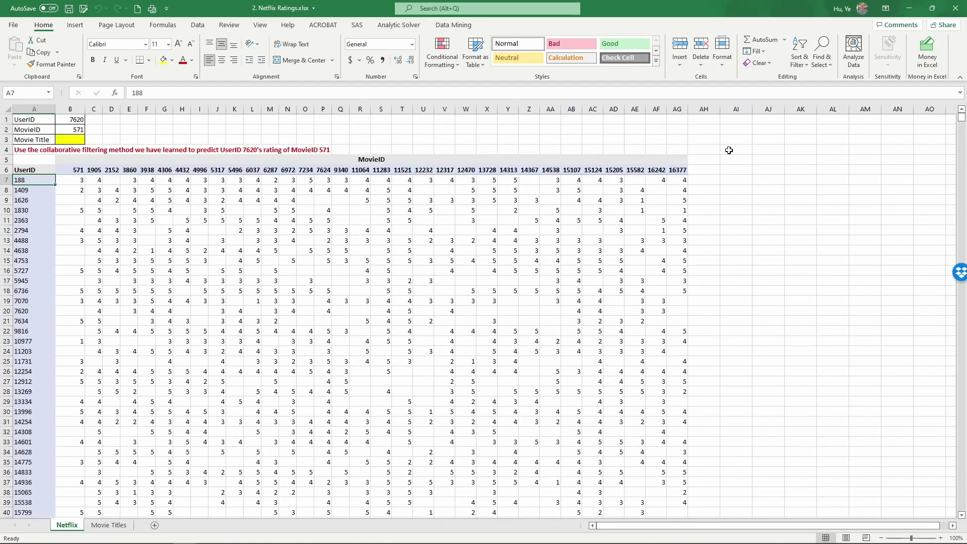
left_click(147, 194)
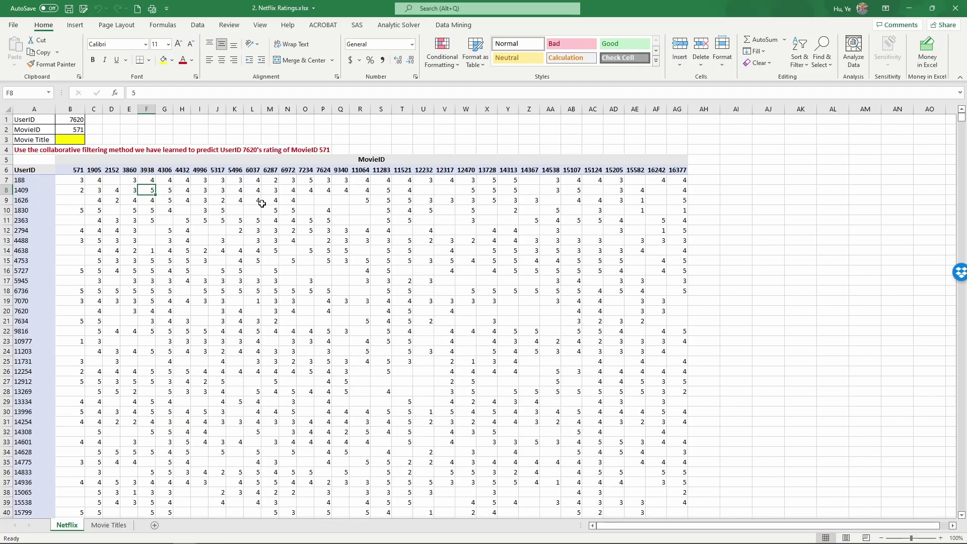
Fill the MovieID 5317 header J6 yellow and select its ratings J7:J6447
left_click(217, 173)
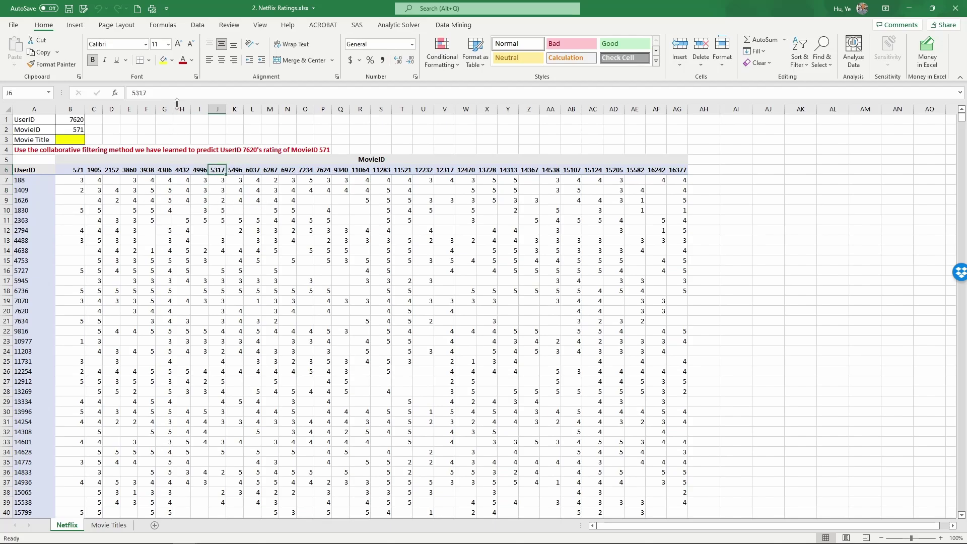
left_click(164, 60)
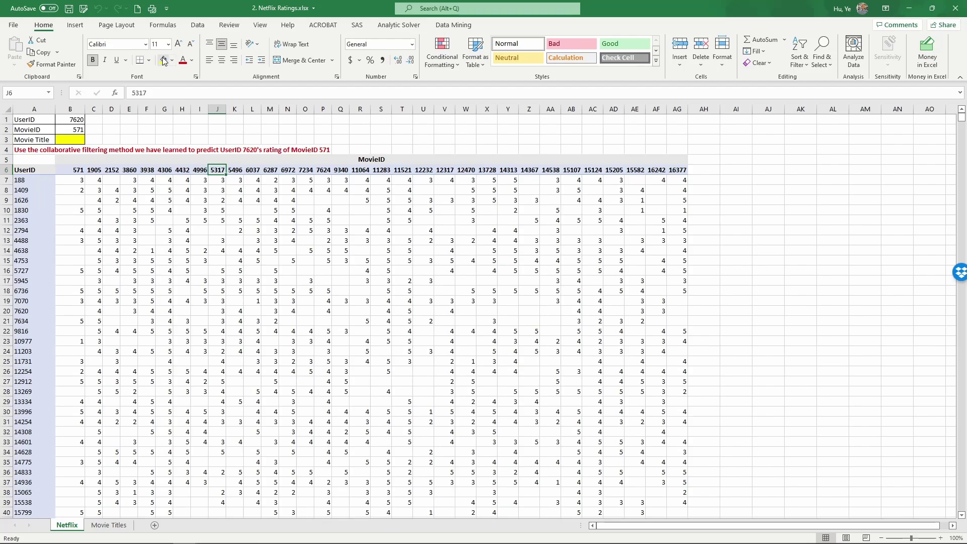
left_click(218, 181)
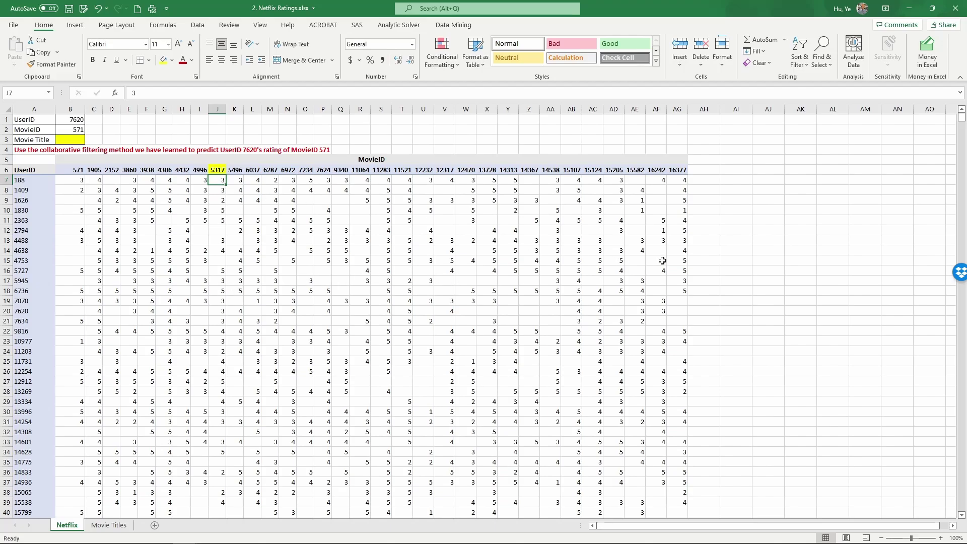
left_click(220, 230)
left_click_drag(220, 180, 220, 222)
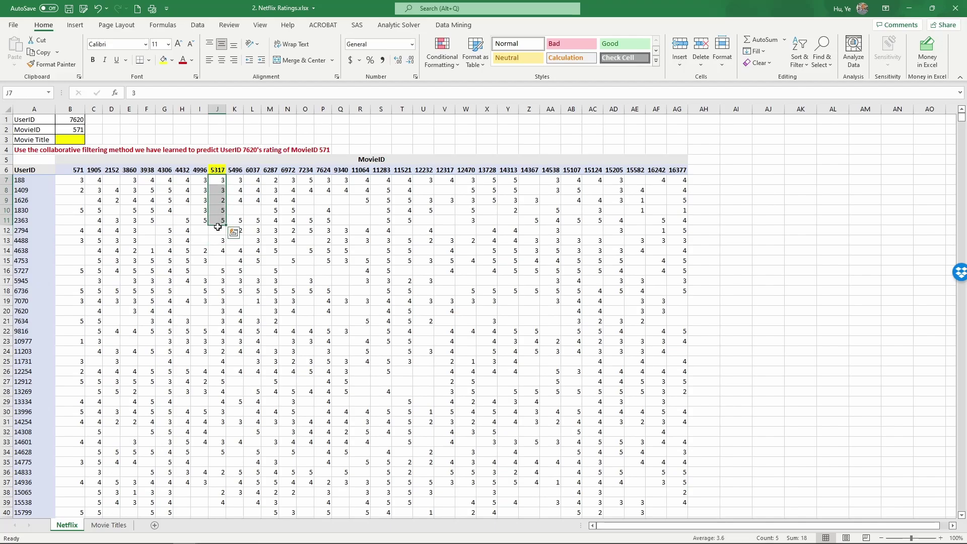
left_click(218, 182)
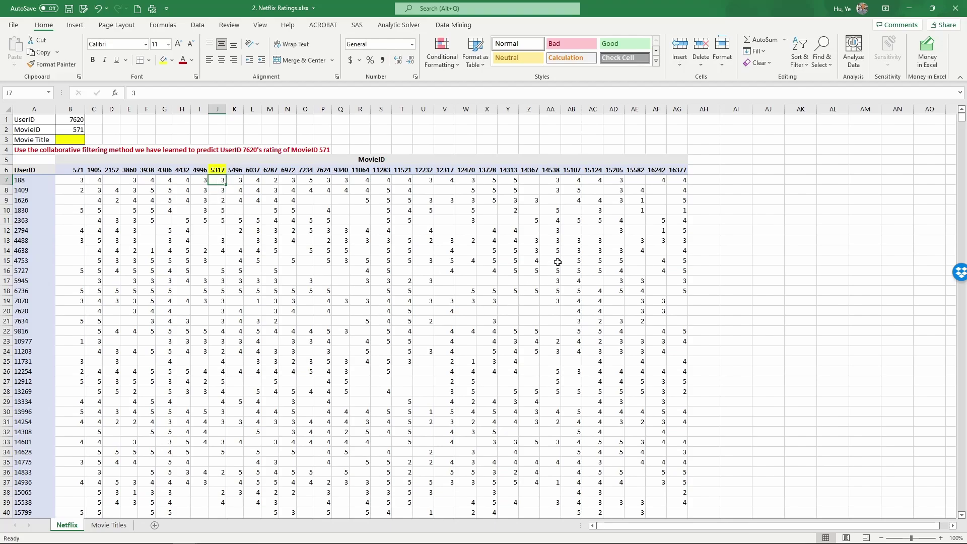
left_click_drag(962, 119, 963, 517)
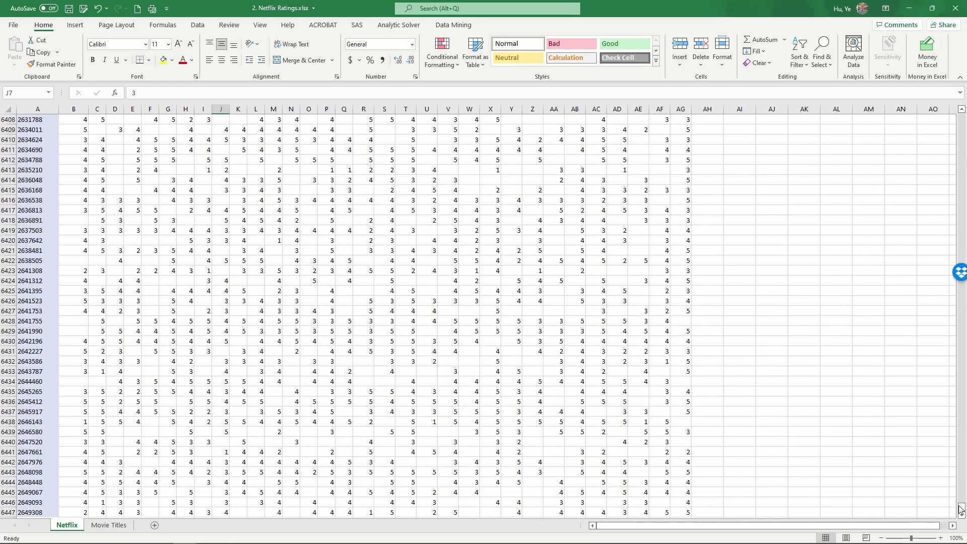
scroll(342, 478, "down", 2)
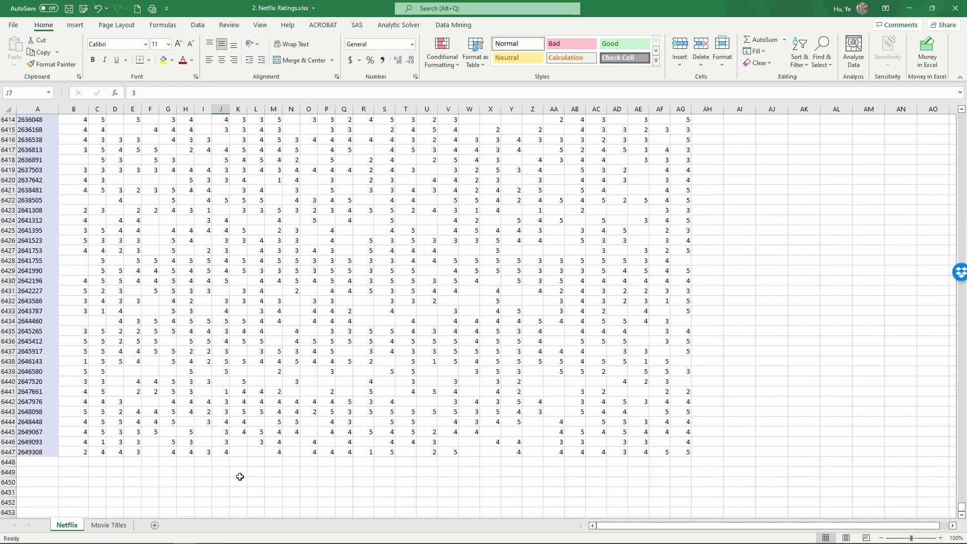
left_click(224, 453, "shift")
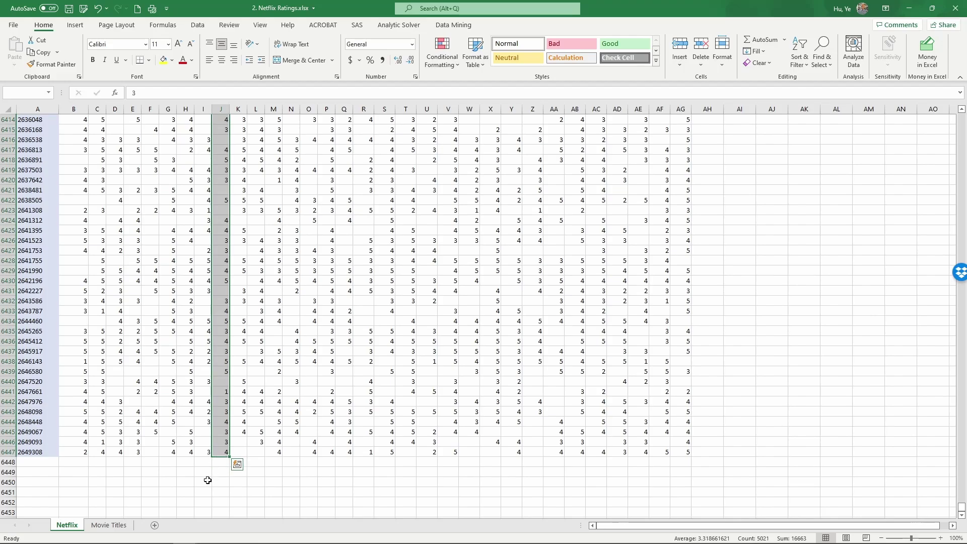
Insert a Histogram chart from All Charts for movie 5317's selected ratings
left_click(75, 30)
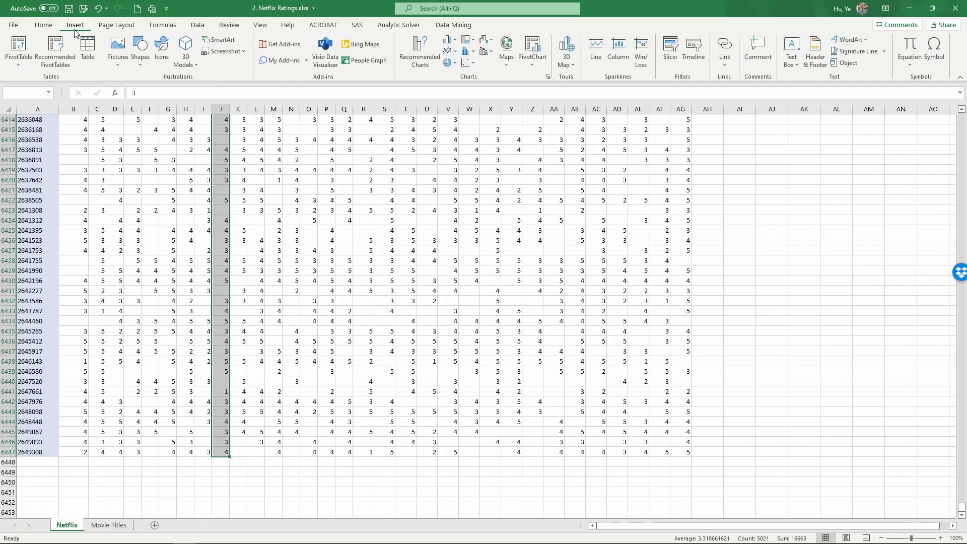
left_click(548, 76)
left_click(398, 146)
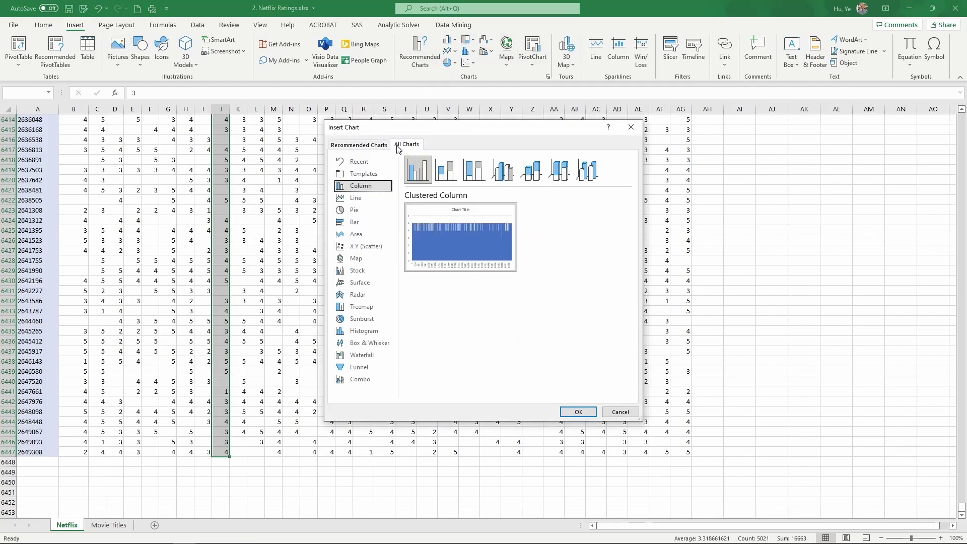
left_click(378, 331)
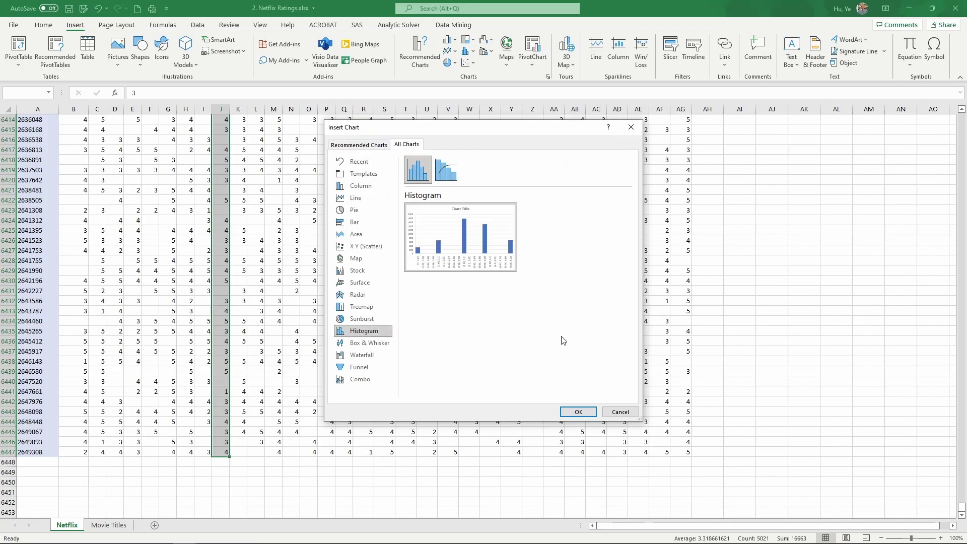
left_click(579, 412)
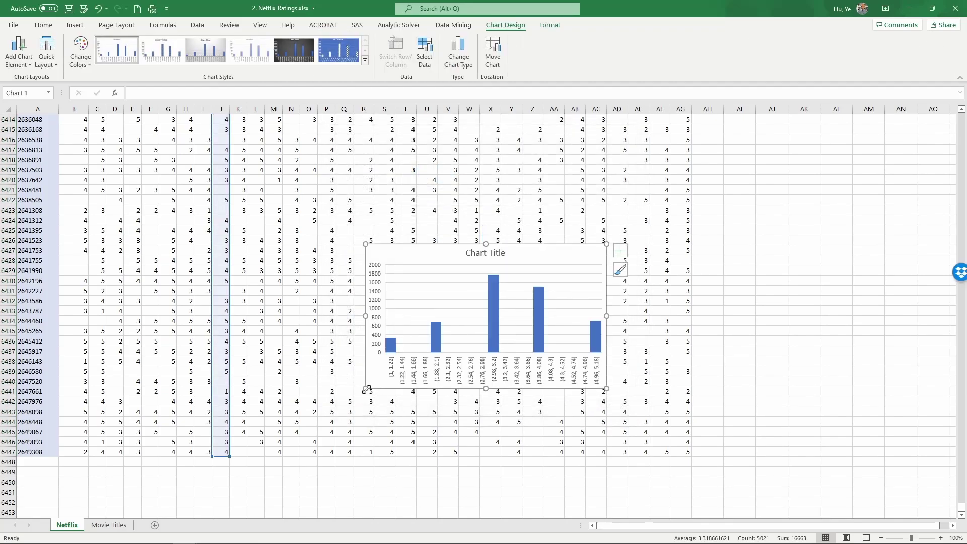
Enlarge the histogram and add horizontal and vertical axis titles to it
left_click_drag(367, 389, 263, 474)
mouse_move(291, 433)
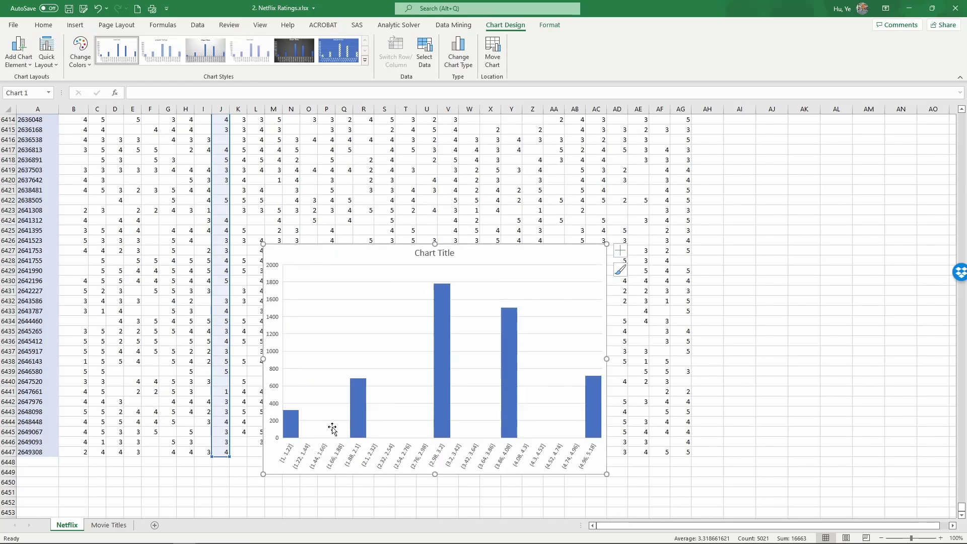
left_click(20, 53)
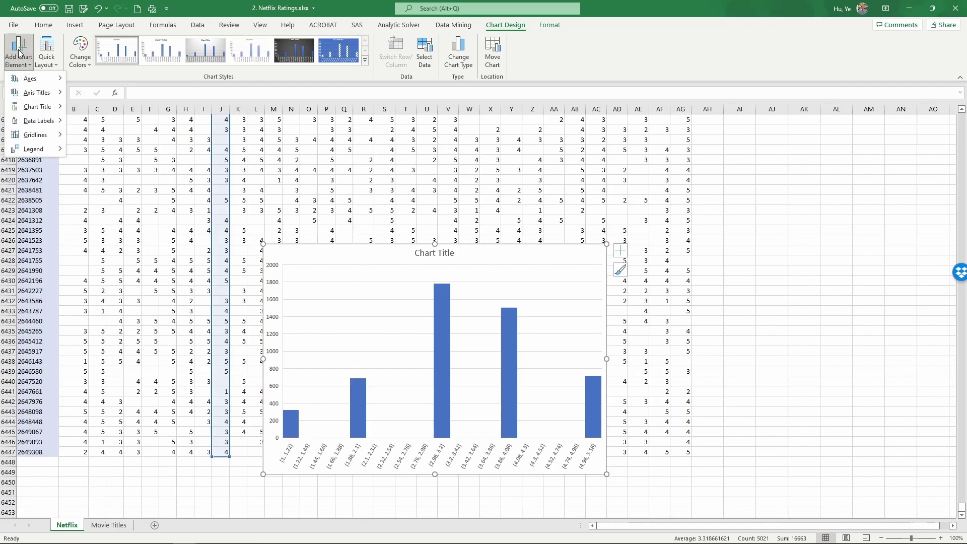
mouse_move(35, 93)
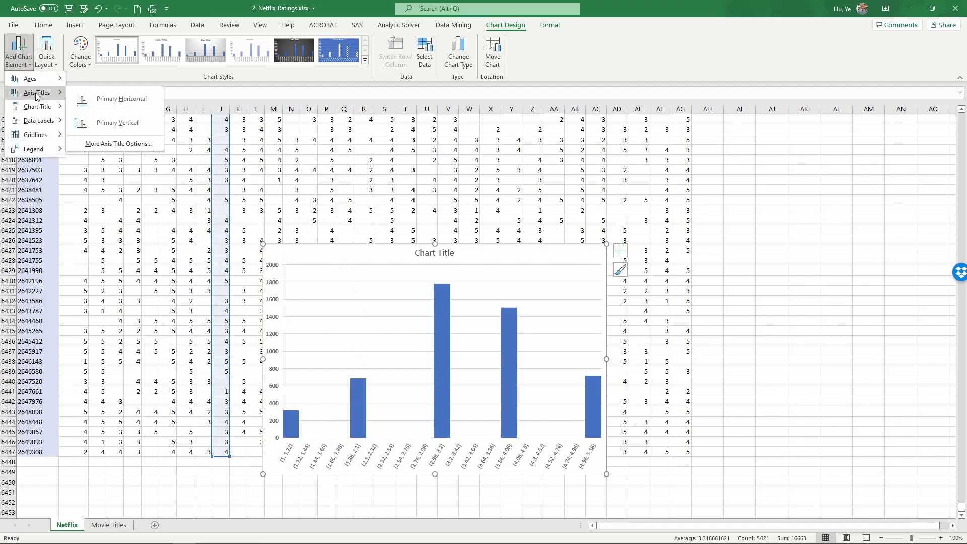
left_click(80, 94)
left_click(19, 51)
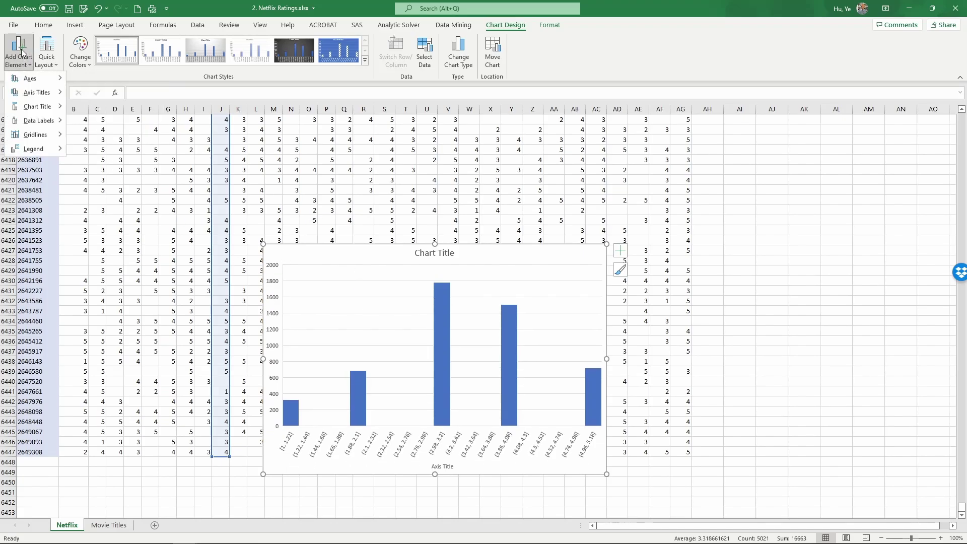
mouse_move(37, 93)
left_click(98, 119)
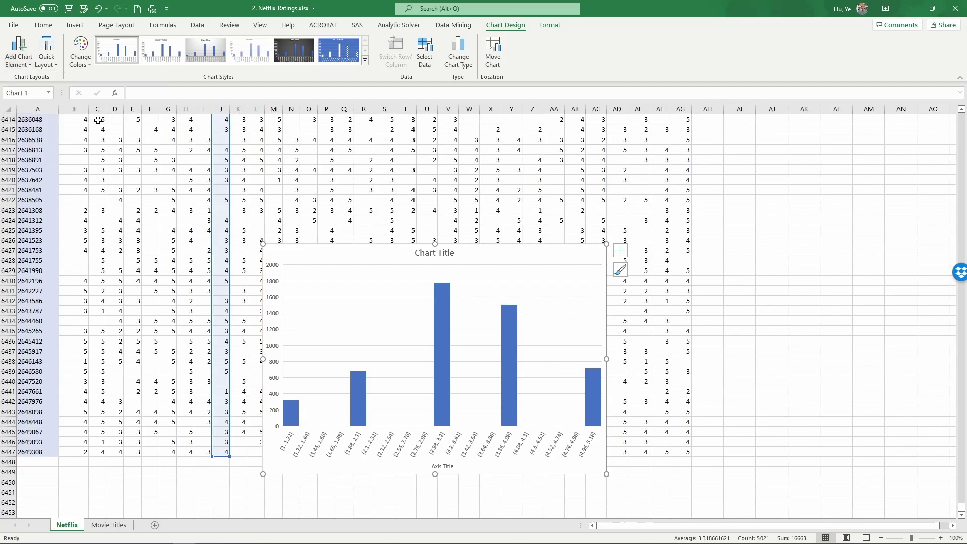
Name the axes Rating and Number of Users, and title the chart 'Histogram of Ratings for Movie 5317'
left_click(448, 467)
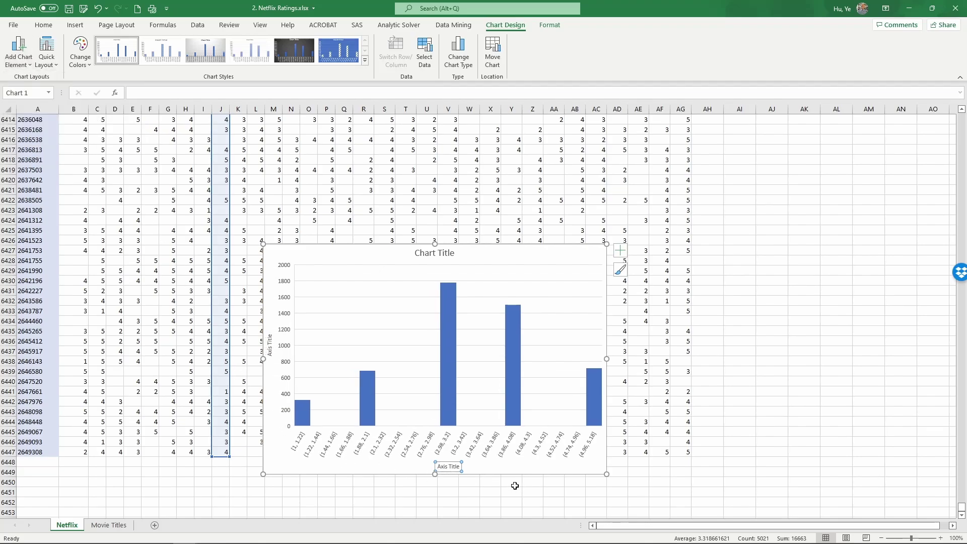
type("Rating")
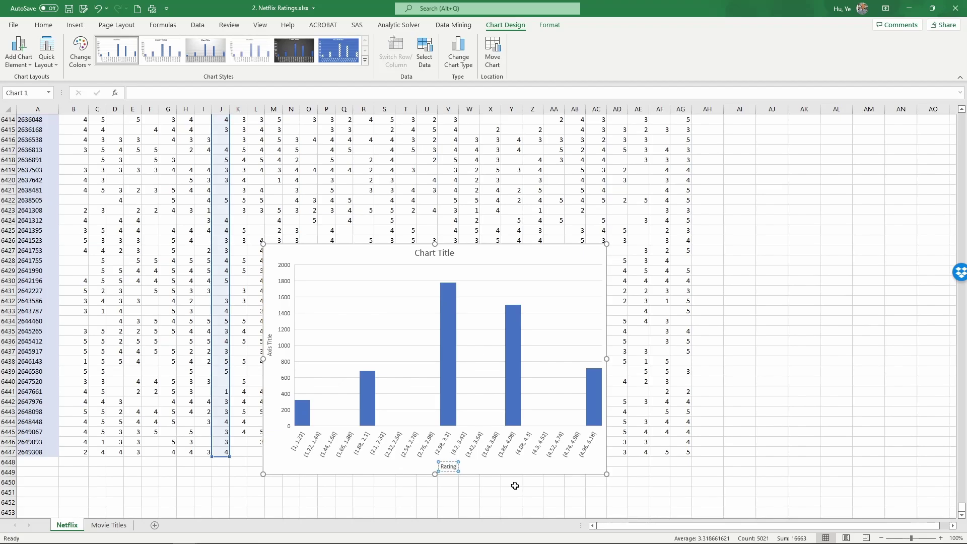
left_click(269, 346)
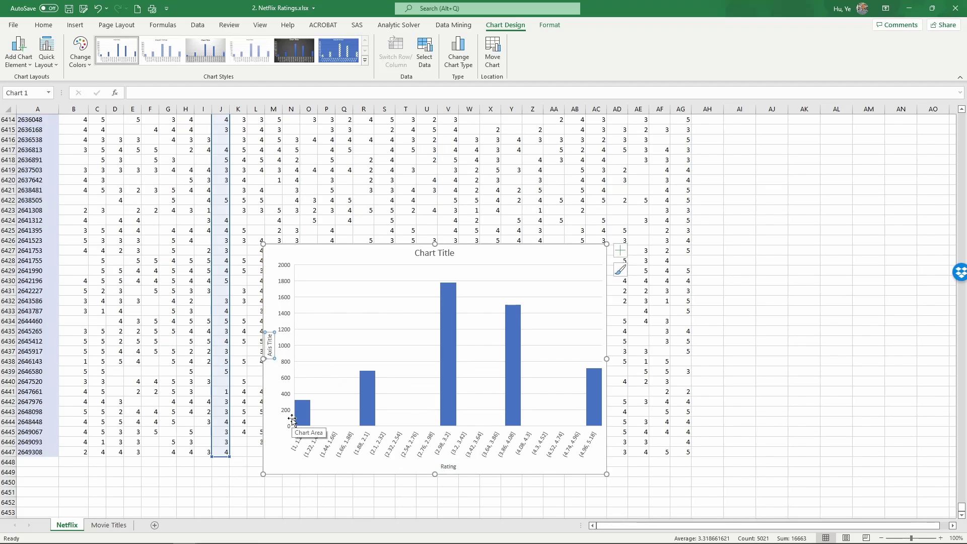
type("Number of Users")
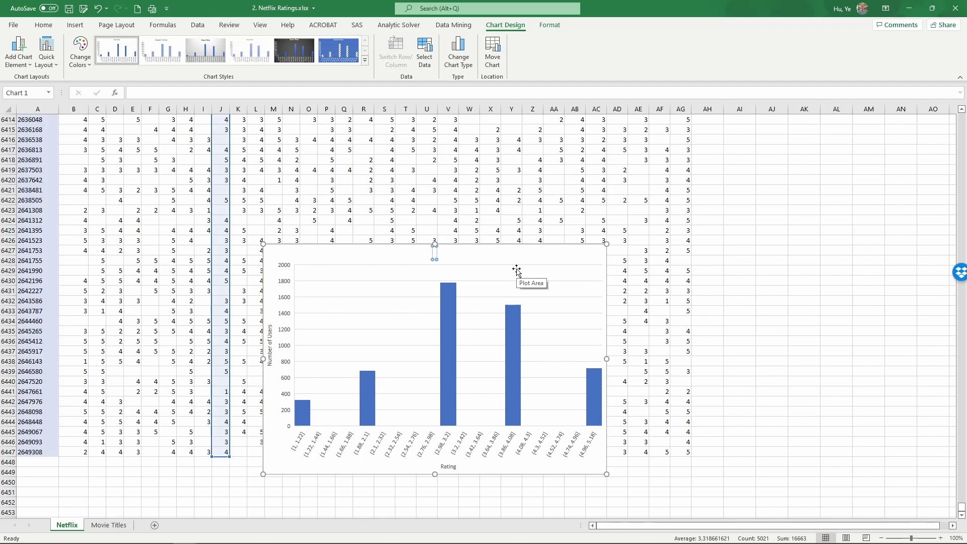
type("Histogram of")
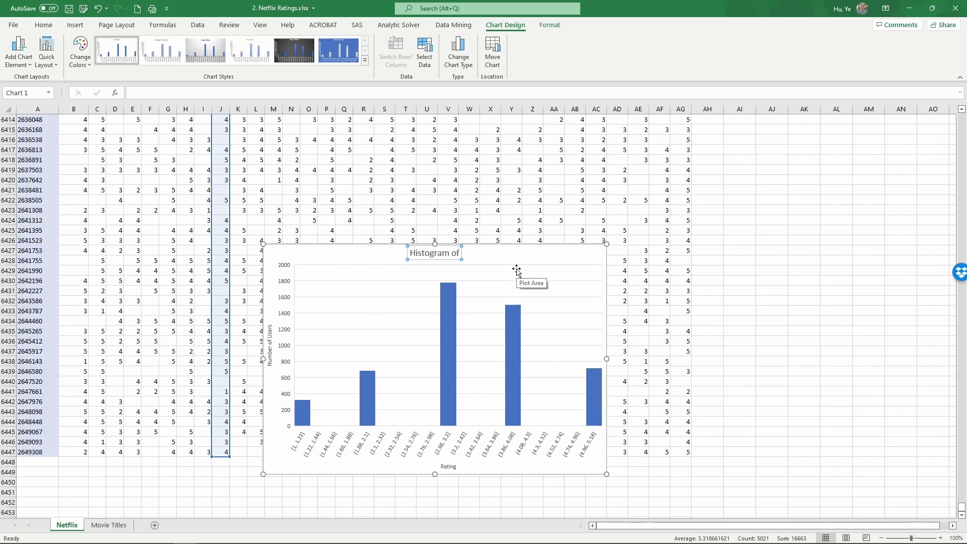
type(" Ratings")
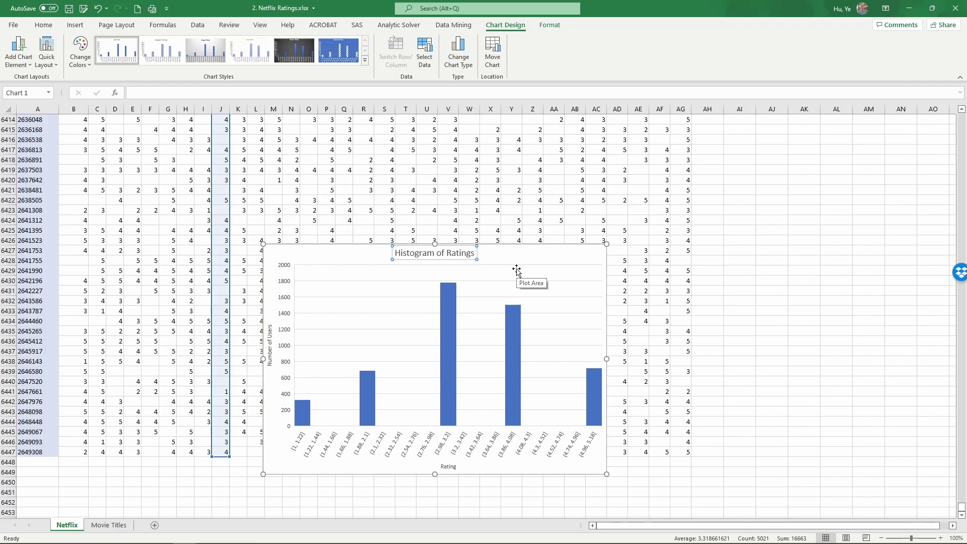
type(" for Movie")
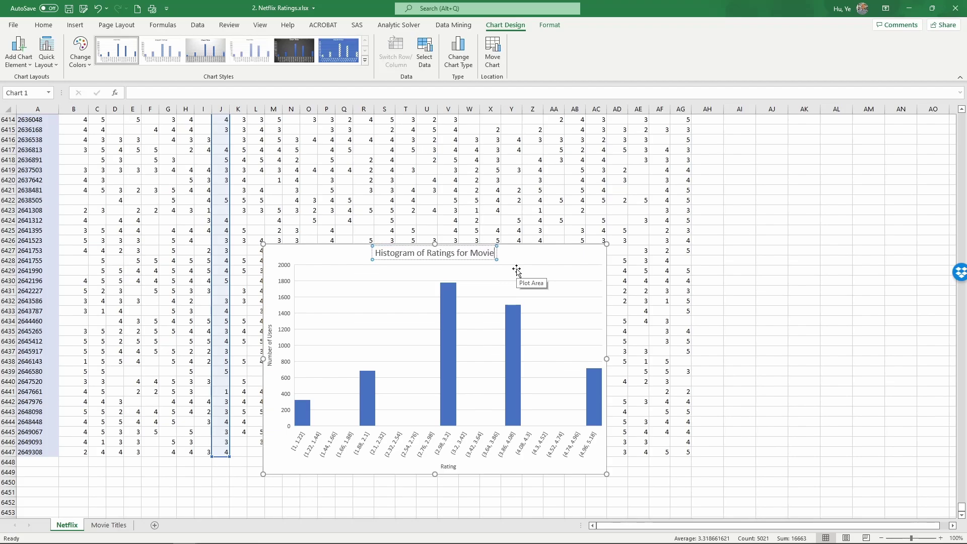
type(" 5317")
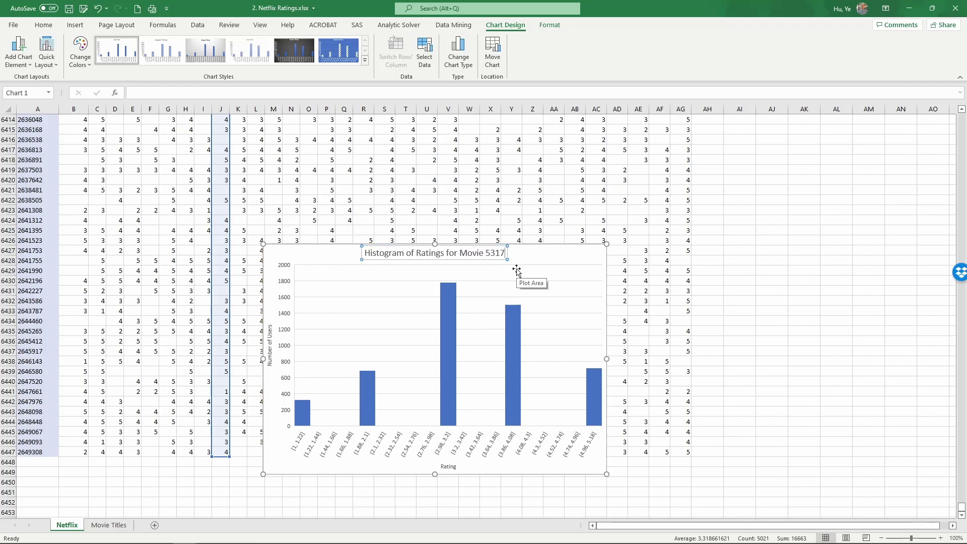
left_click(551, 257)
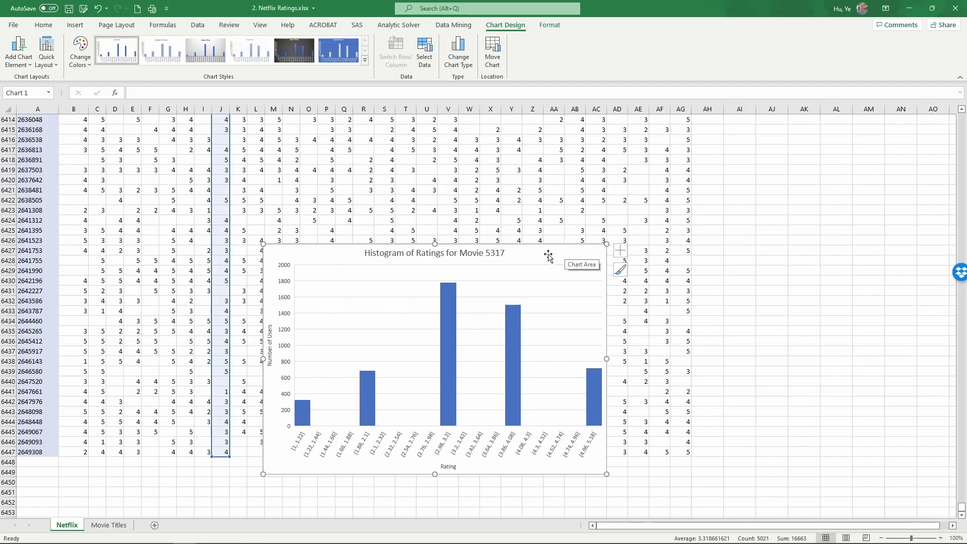
Move the histogram chart to its own new sheet named histogram
right_click(550, 258)
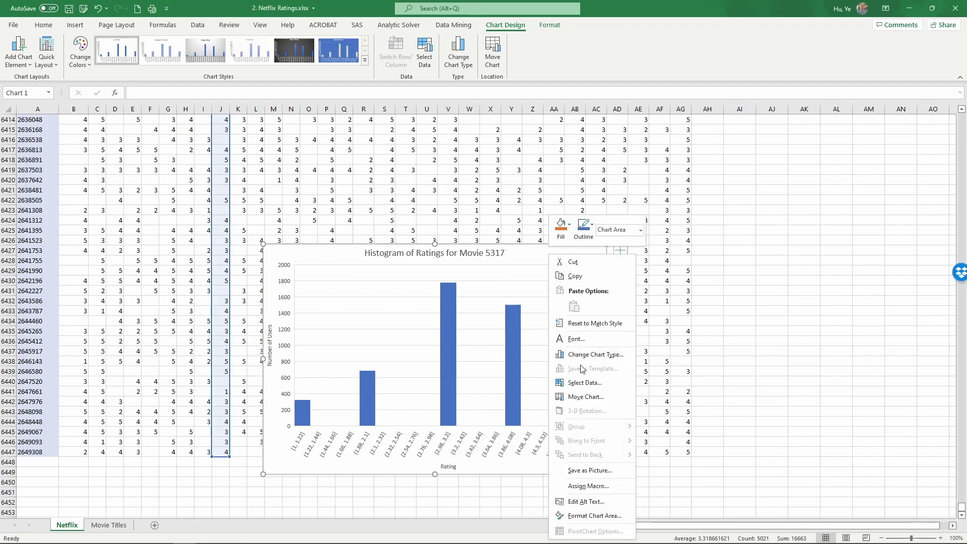
left_click(580, 398)
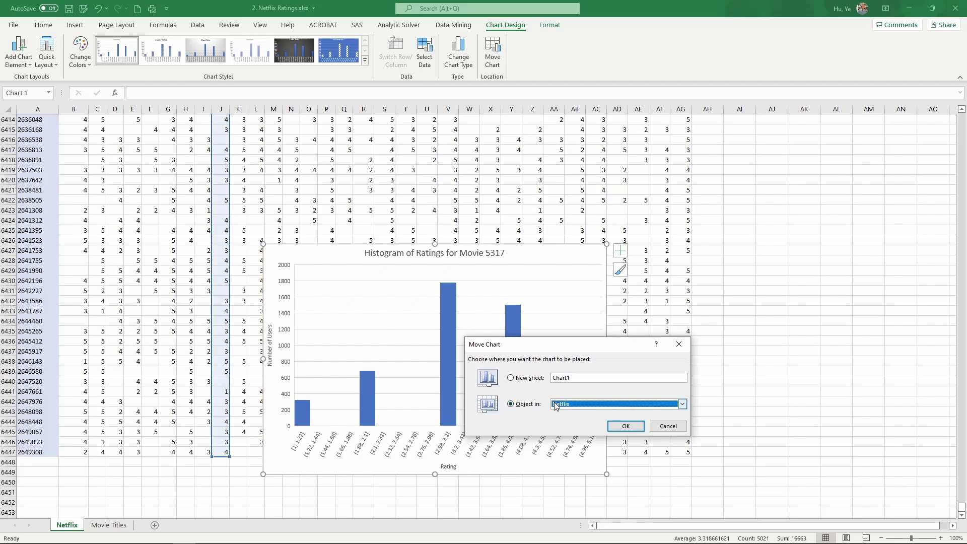
left_click(511, 378)
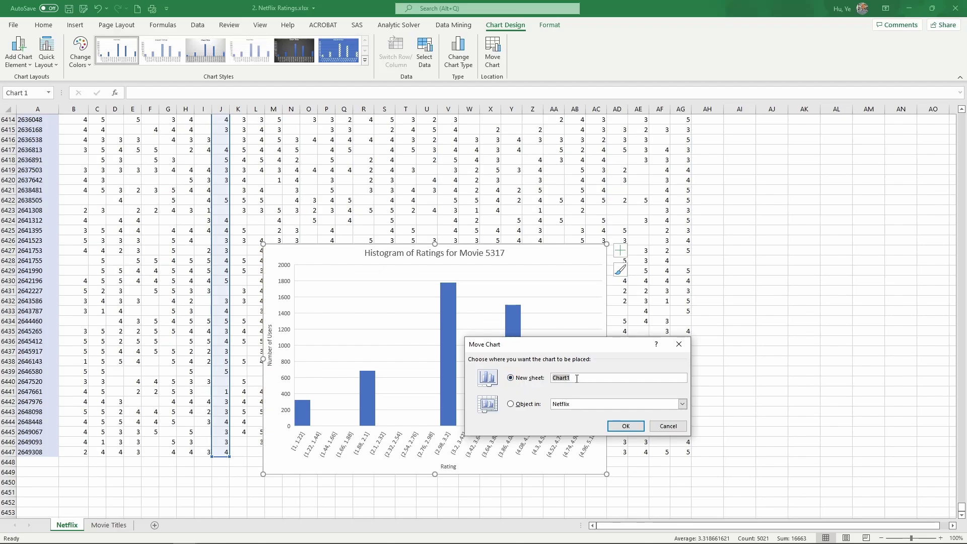
type("histogram")
left_click(625, 426)
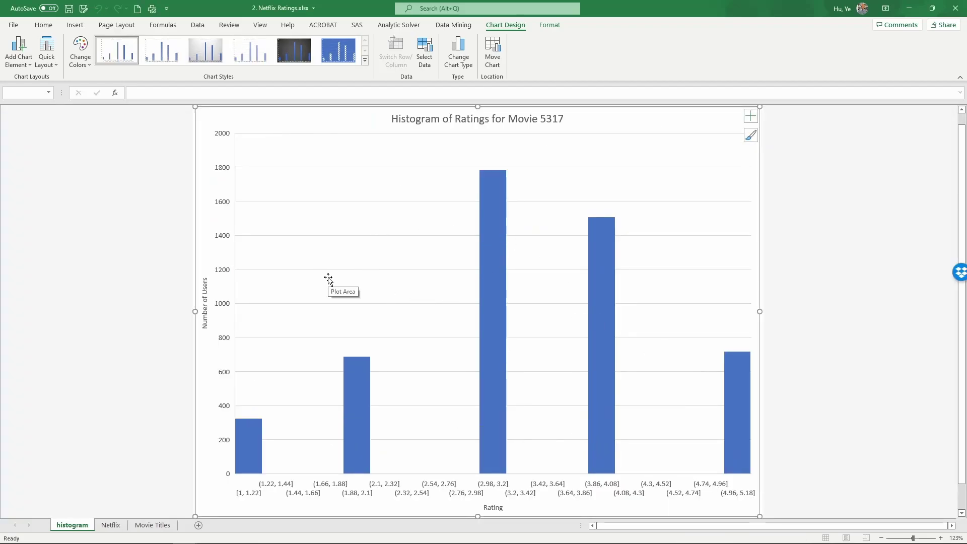
Return to the Netflix sheet and check the target user ID 7620 and movie ID 571
left_click(121, 527)
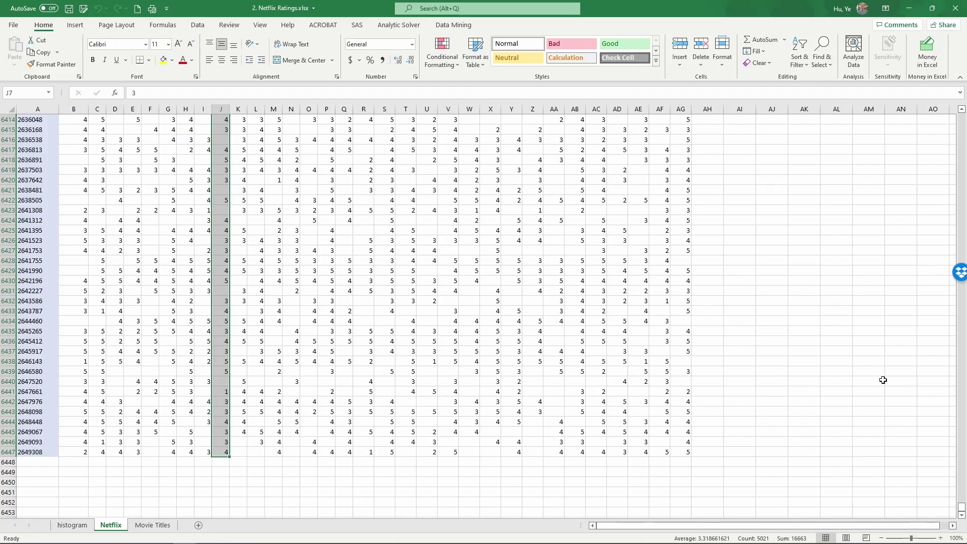
left_click_drag(959, 500, 965, 117)
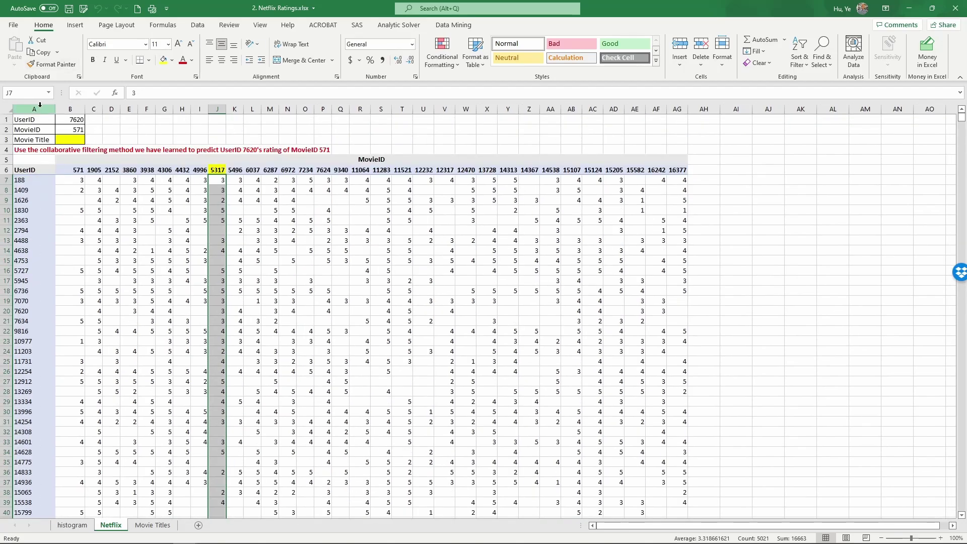
left_click(35, 121)
left_click(71, 121)
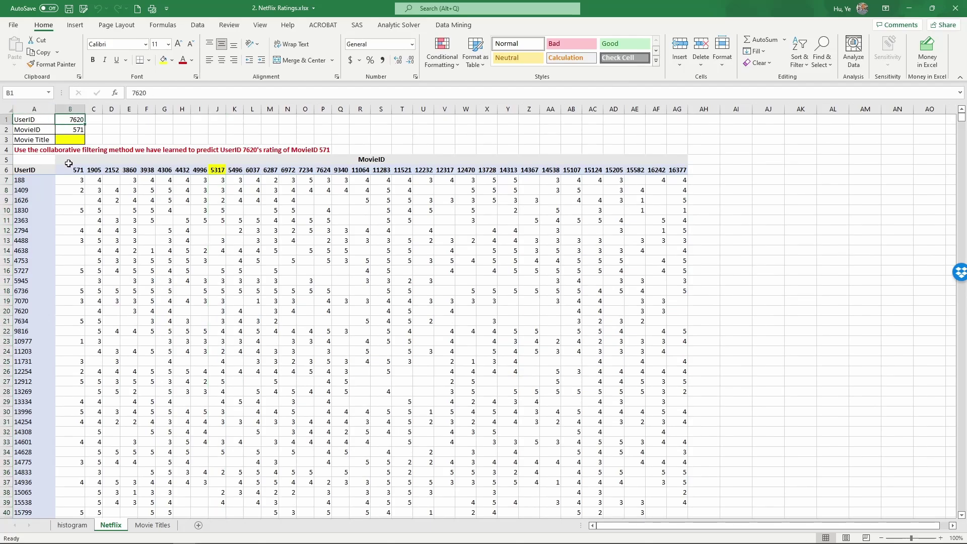
left_click(70, 130)
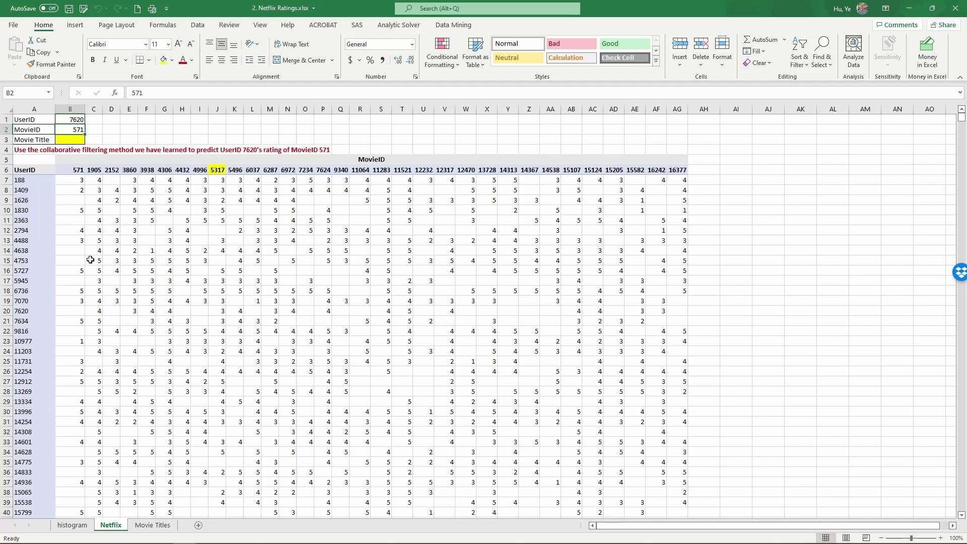
Fill A20 (user 7620), B6 (movie 571) and the empty rating B20 yellow
left_click(31, 311)
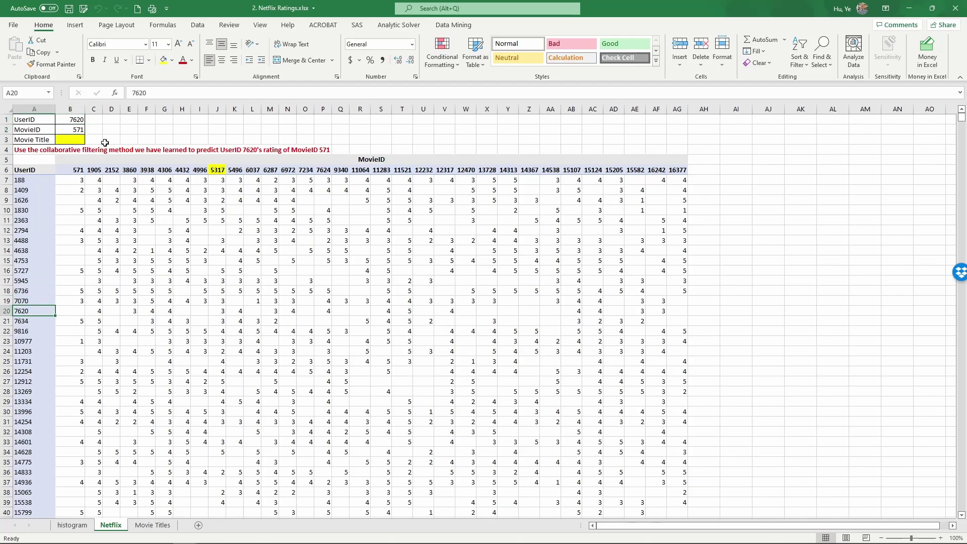
left_click(163, 60)
left_click(81, 169)
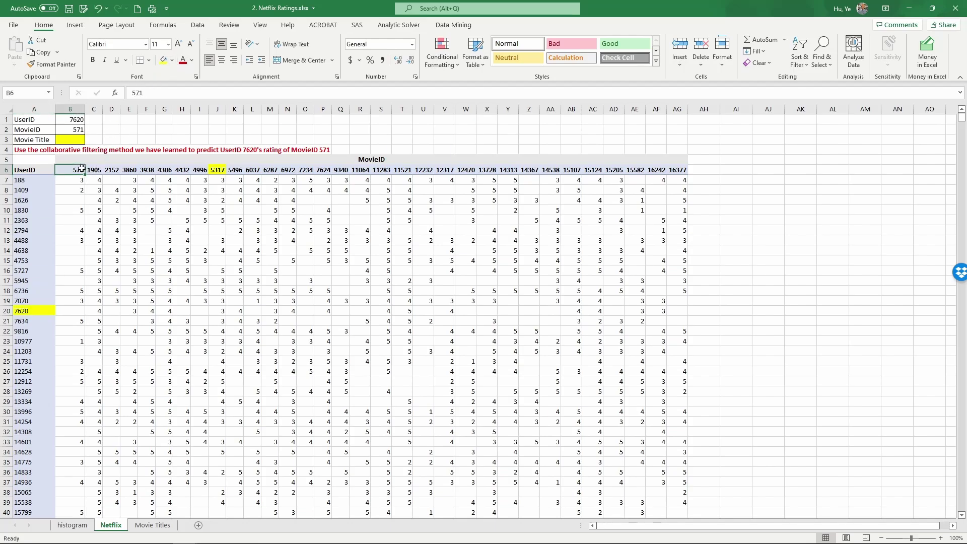
left_click(163, 60)
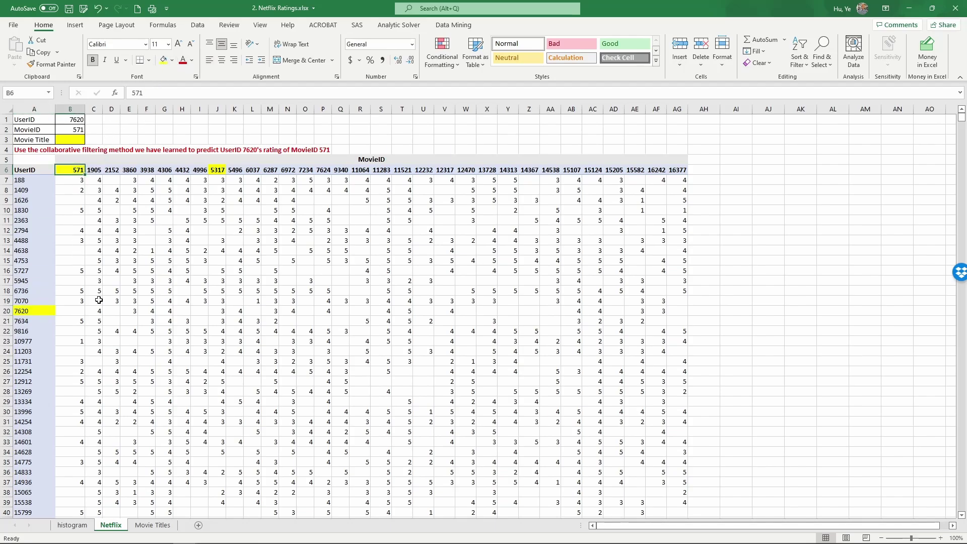
left_click(77, 309)
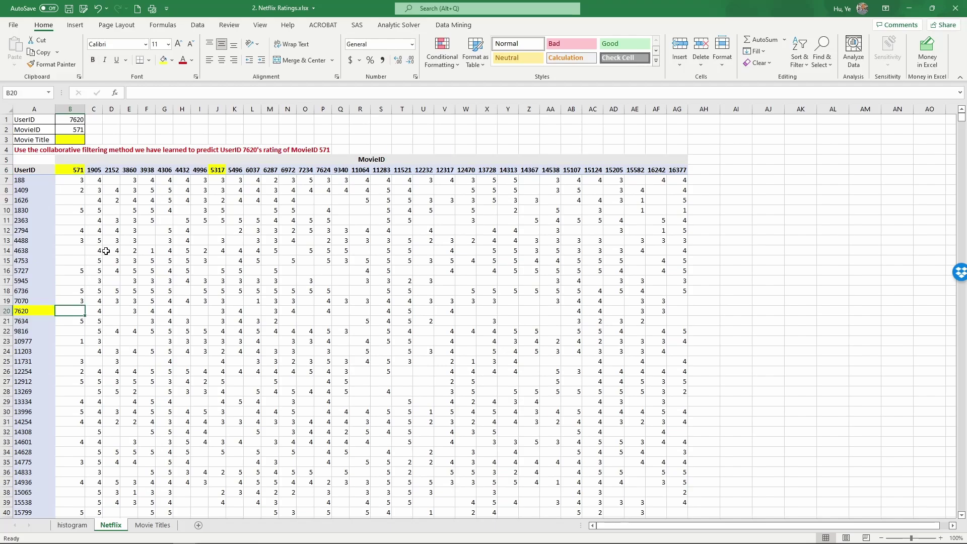
left_click(163, 60)
Add a 'mean' header in AH6 and fill =AVERAGE(B7:AG7) down column AH for every user
left_click(711, 169)
type("mean")
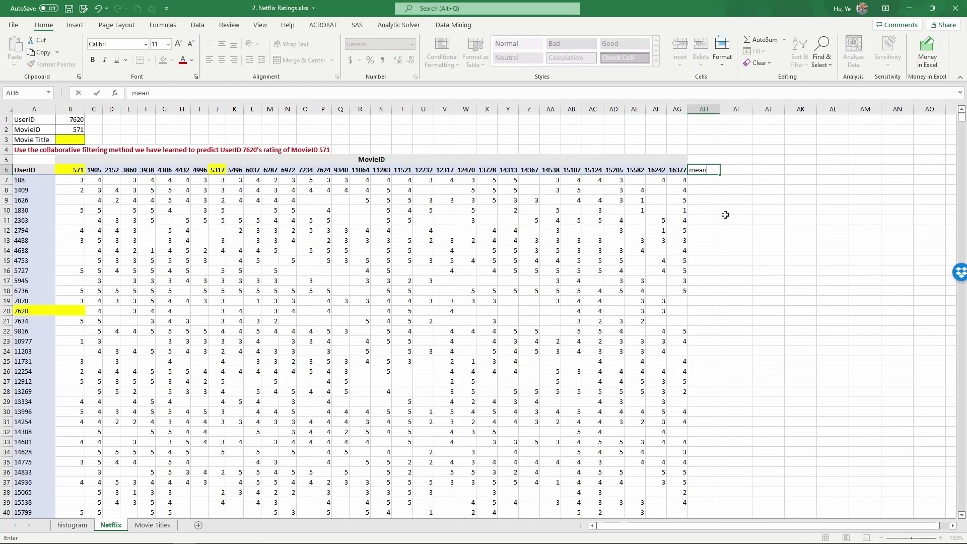
key("Return")
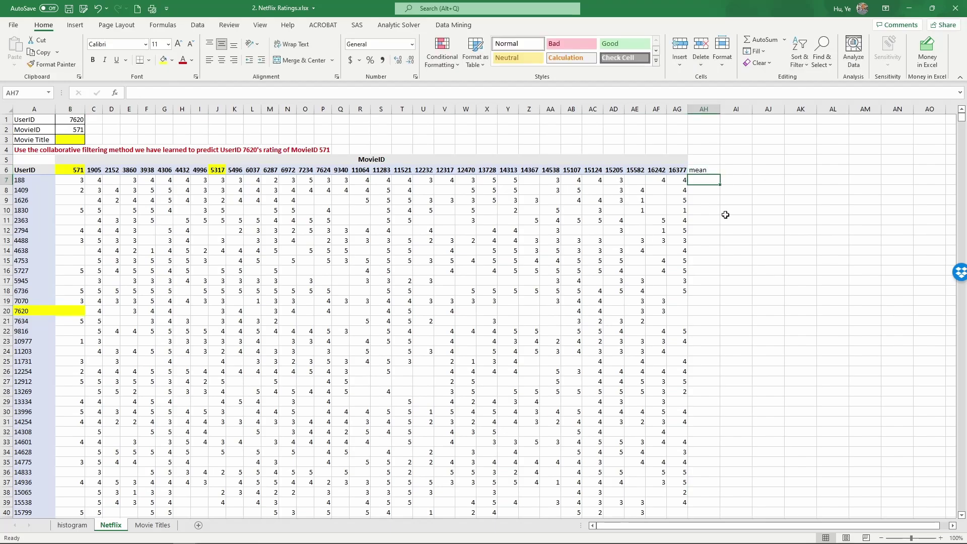
type("=average(")
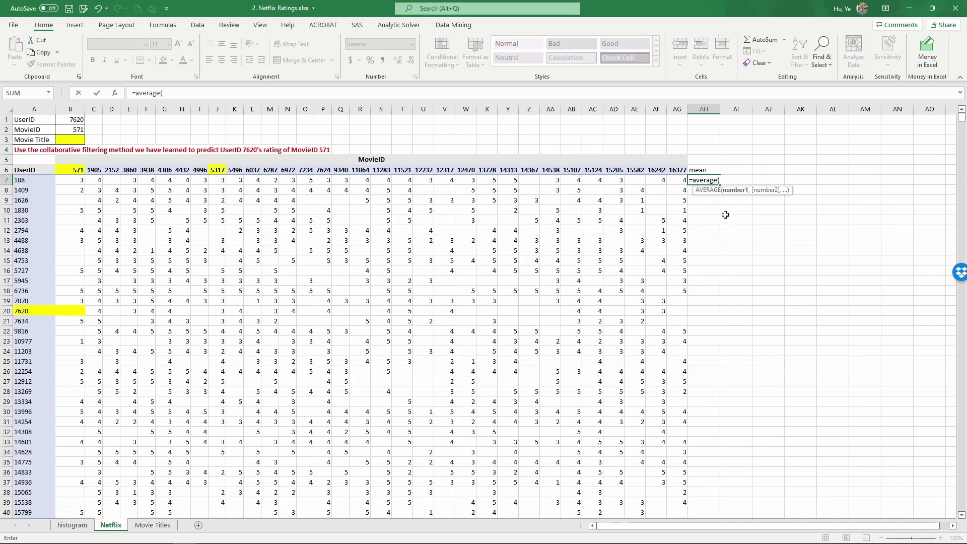
left_click_drag(673, 181, 75, 181)
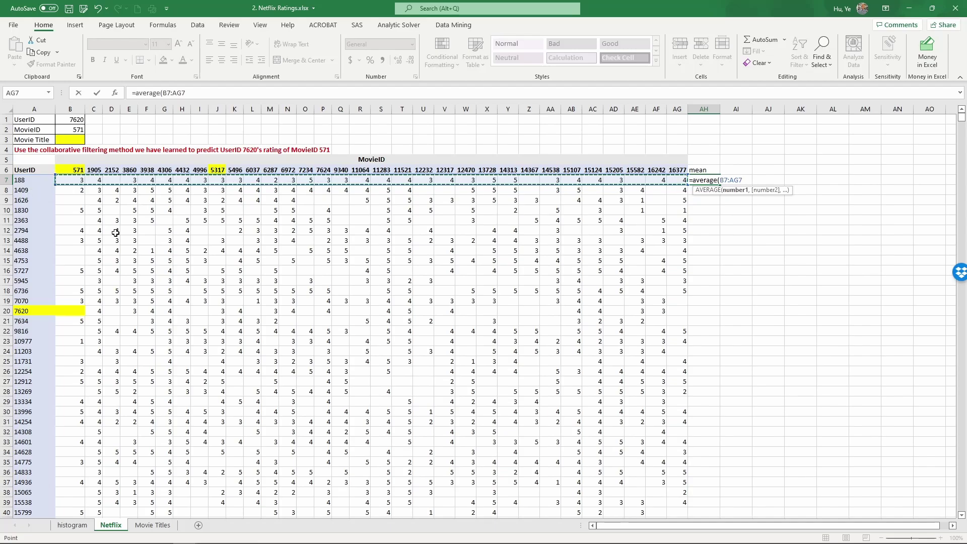
key("Return")
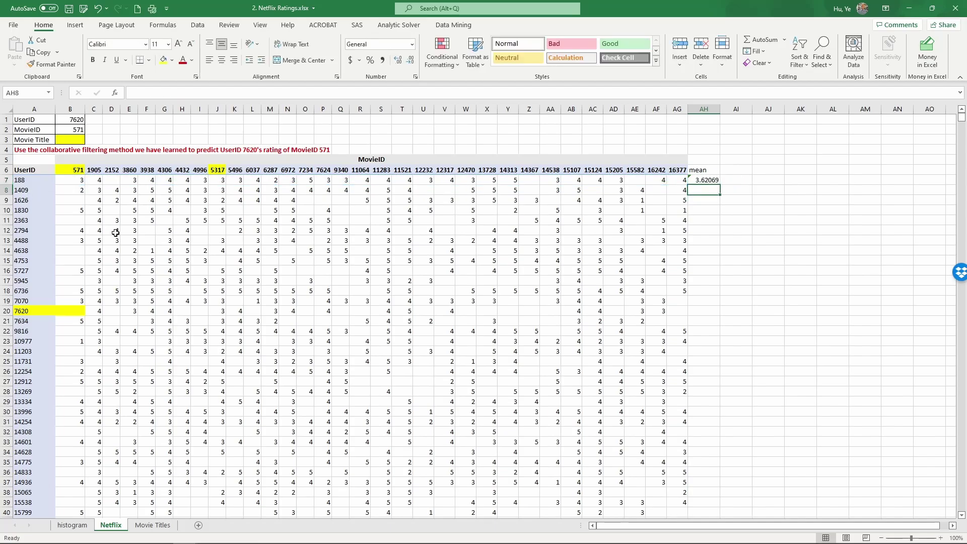
left_click(708, 180)
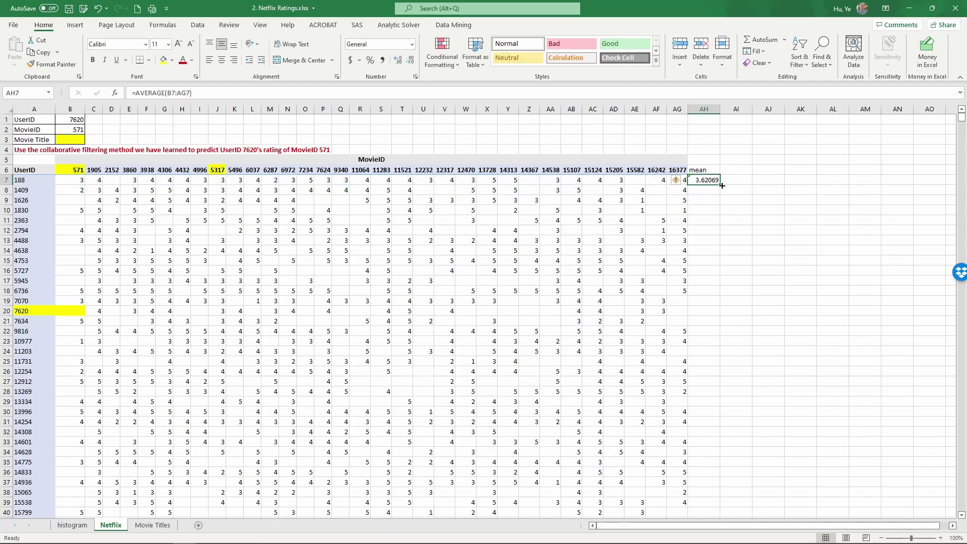
double_click(720, 185)
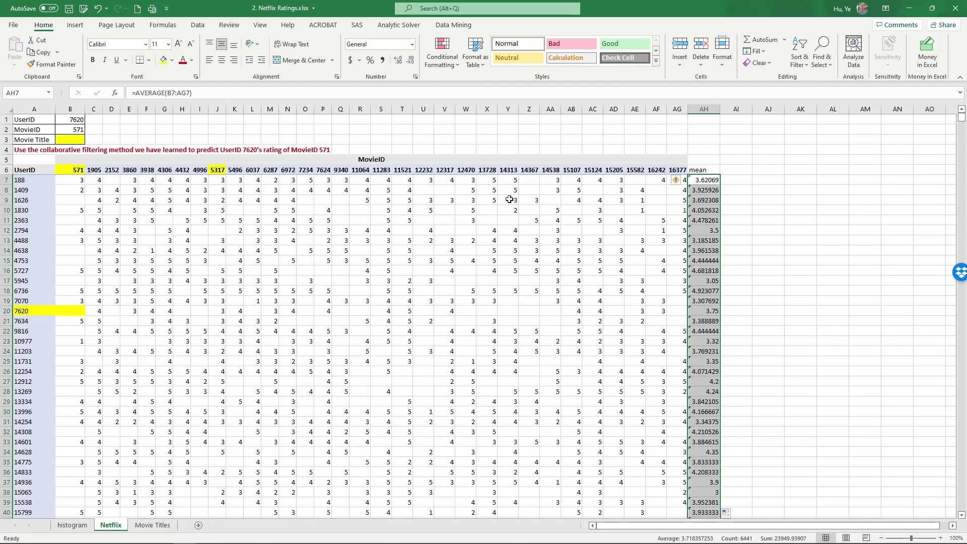
Format the user means in column AH as Number with two decimals
left_click(411, 60)
left_click(411, 60)
left_click(412, 63)
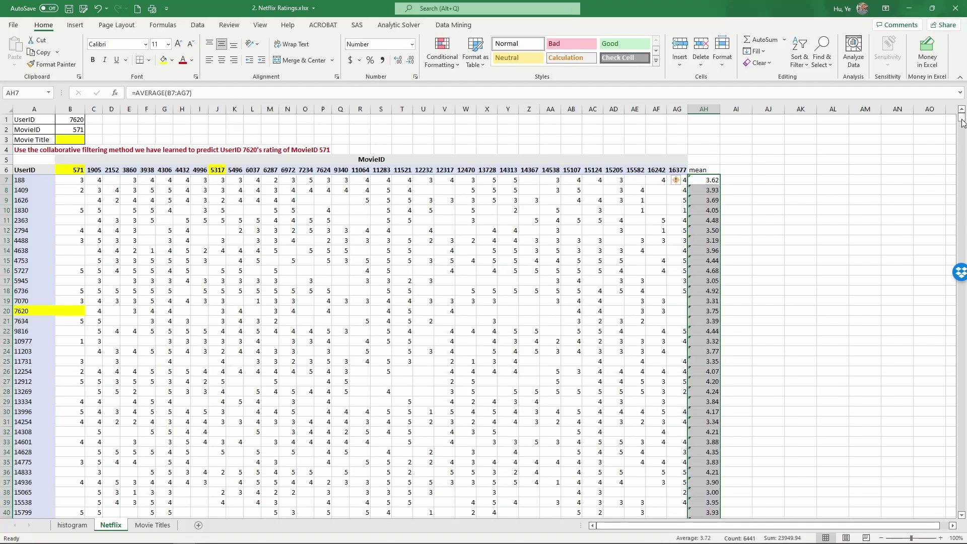
left_click_drag(963, 123, 962, 408)
scroll(821, 391, "down", 20)
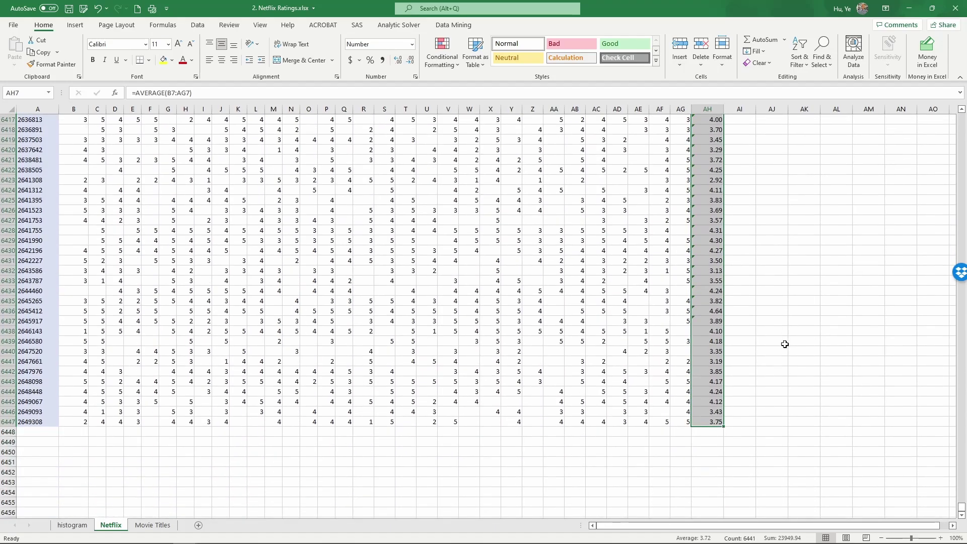
Label A6448 'mean' and enter =AVERAGE(B7:B6447) in B6448 for movie 571
left_click(36, 432)
type("mean")
key("Tab")
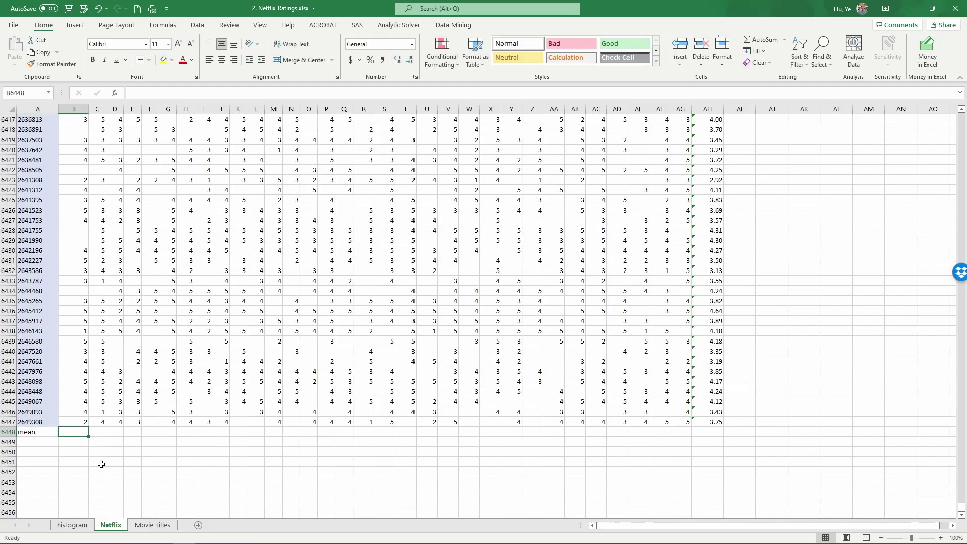
scroll(101, 464, "up", 2)
type("=")
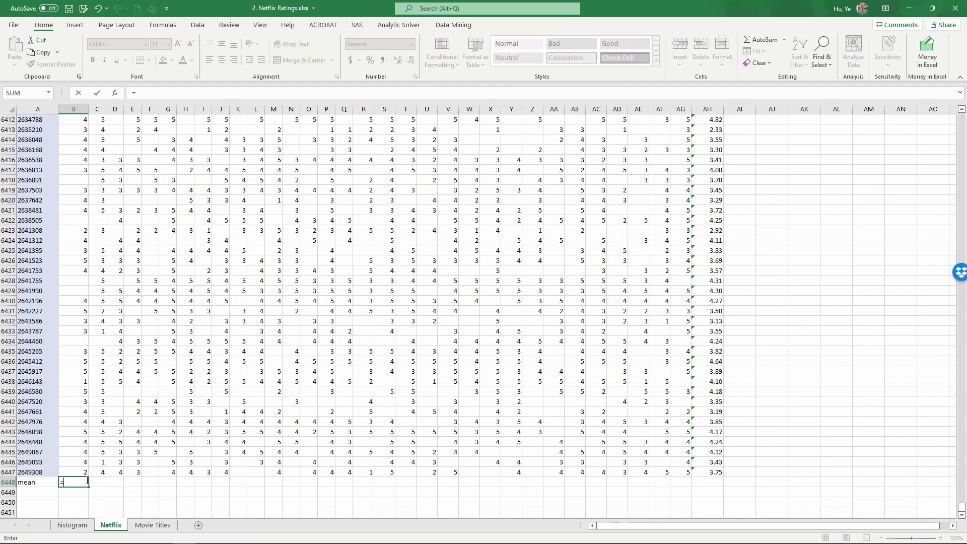
type("average(")
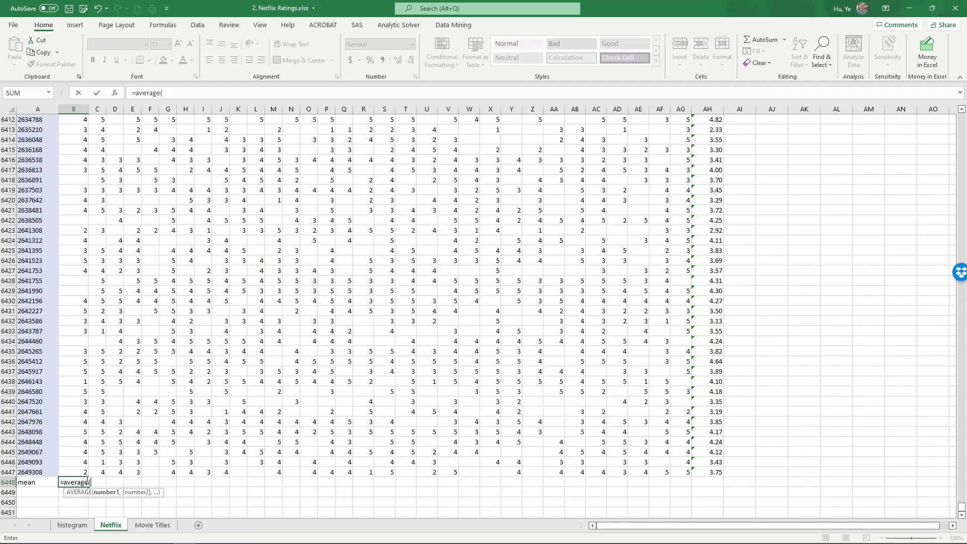
left_click(81, 471)
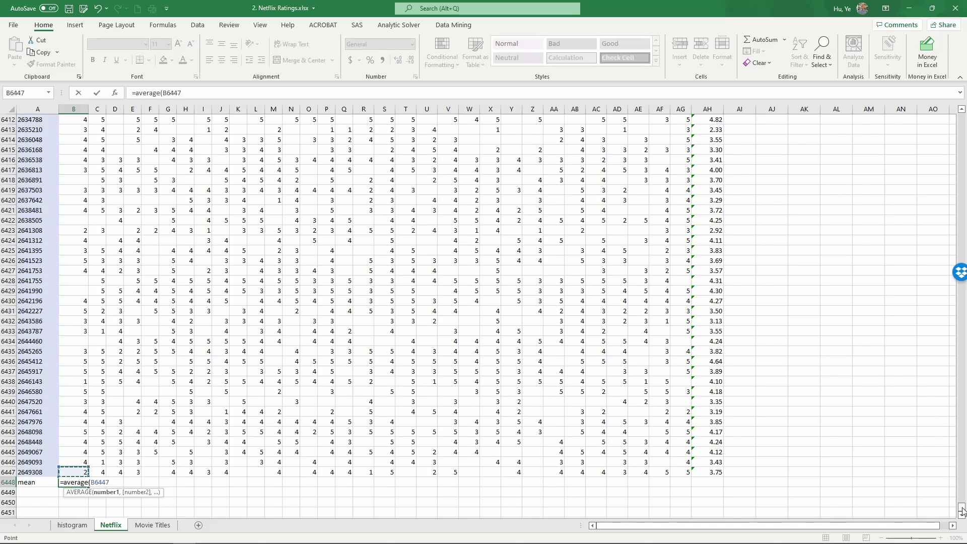
left_click_drag(962, 511, 961, 117)
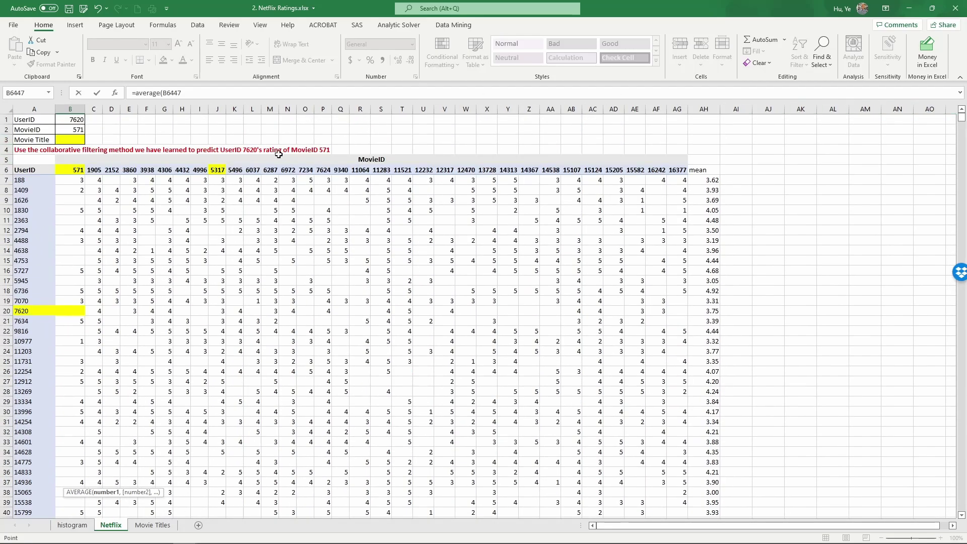
left_click(70, 180, "shift")
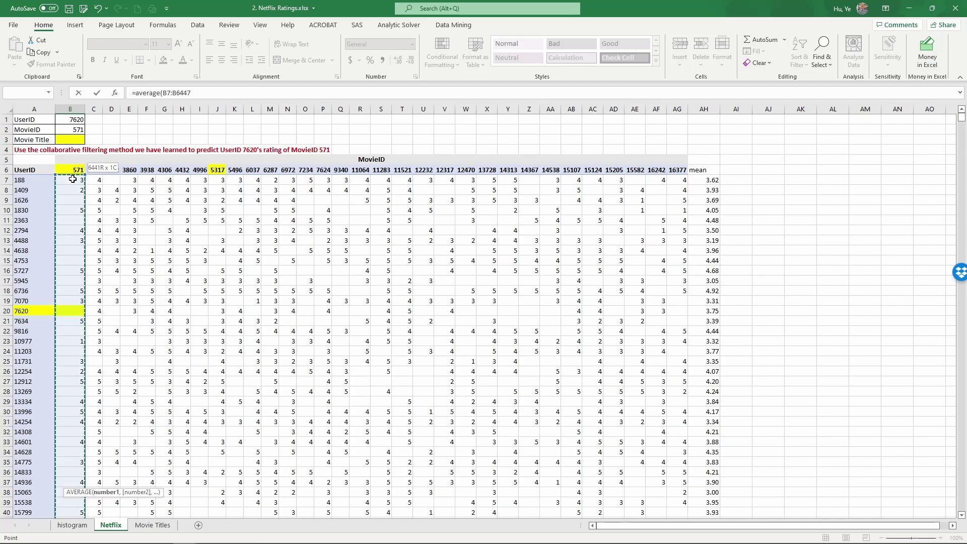
type(")")
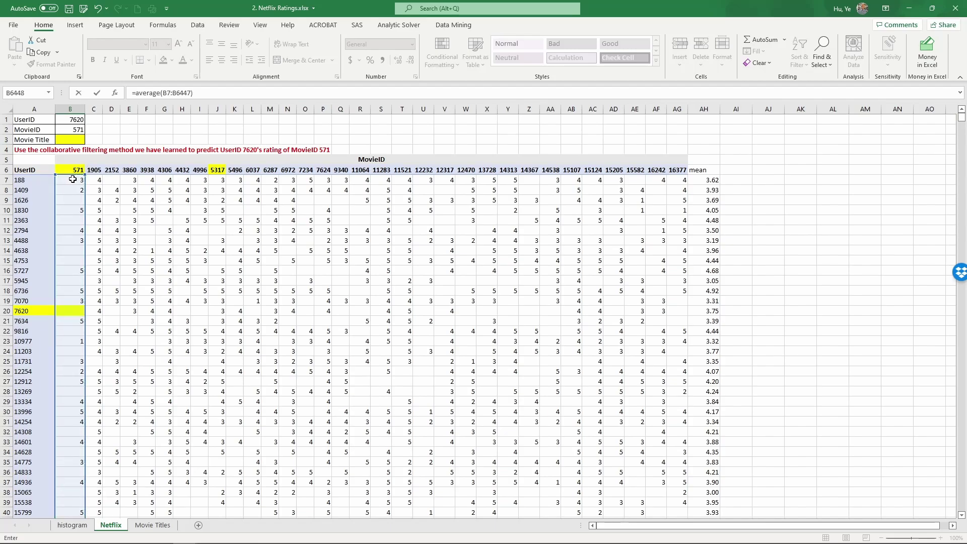
key("Return")
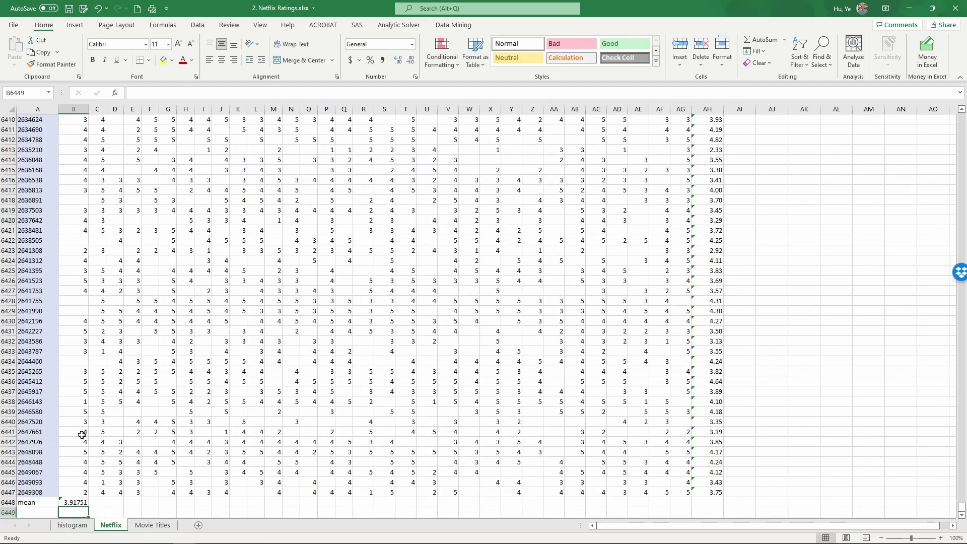
Fill the mean formula across to AG6448 and format the row as Number with two decimals
left_click(81, 502)
scroll(111, 448, "down", 4)
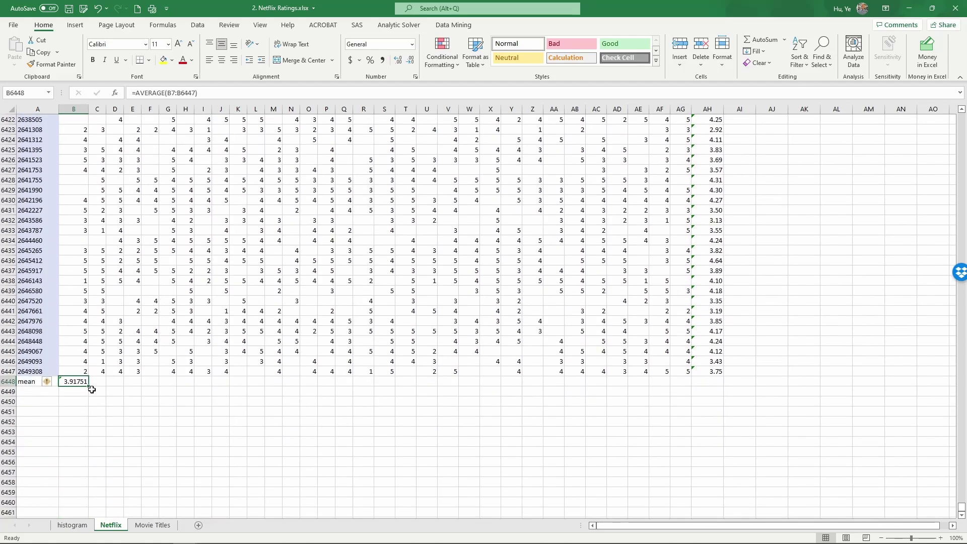
left_click_drag(89, 386, 691, 386)
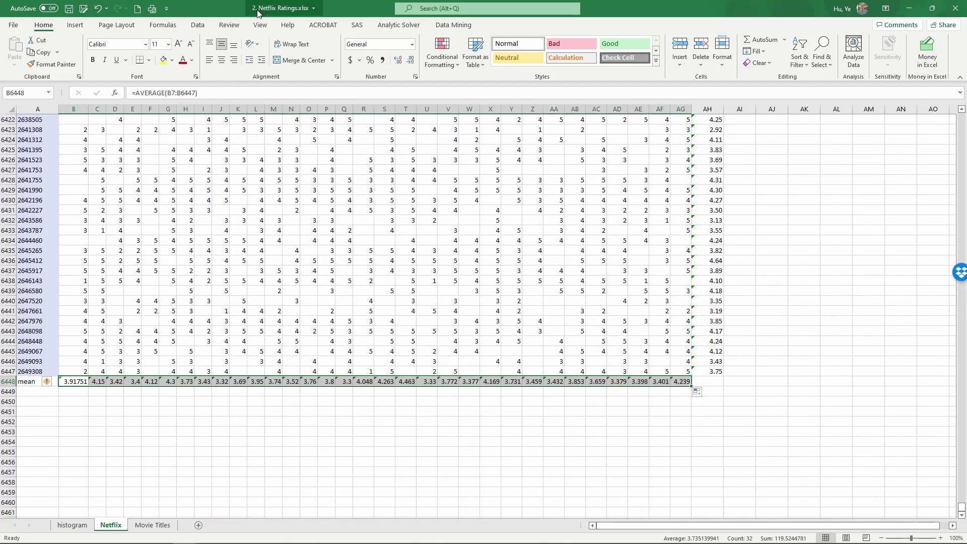
left_click(412, 61)
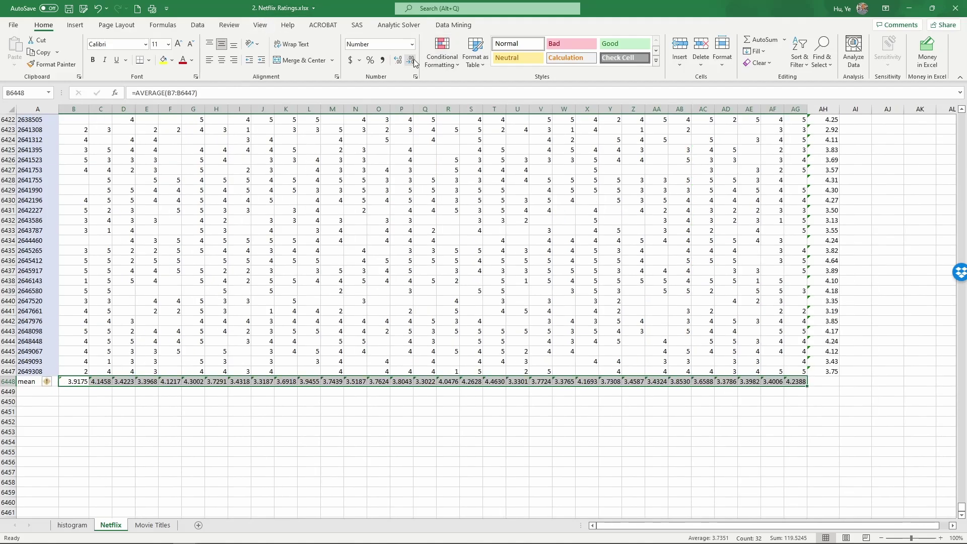
left_click(412, 60)
left_click(413, 59)
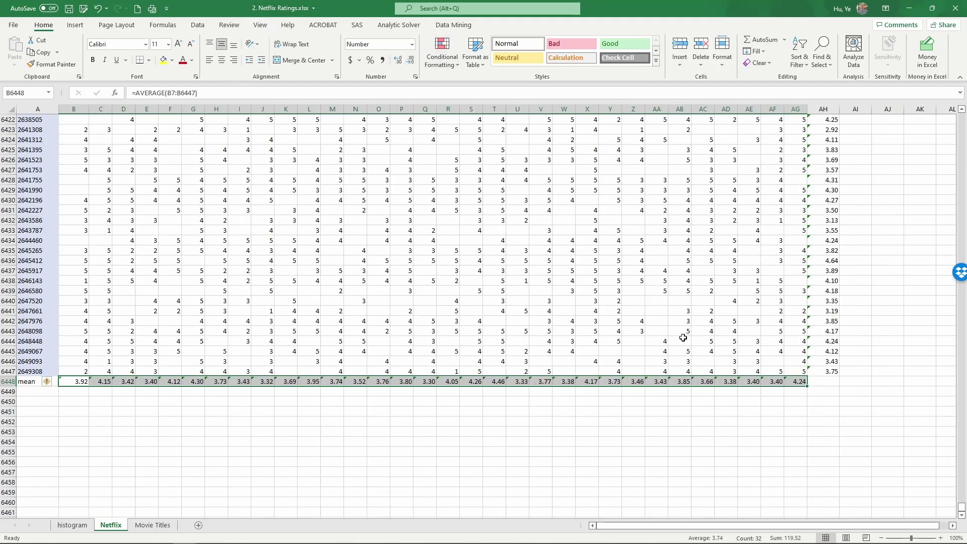
left_click(951, 525)
left_click_drag(950, 525, 773, 529)
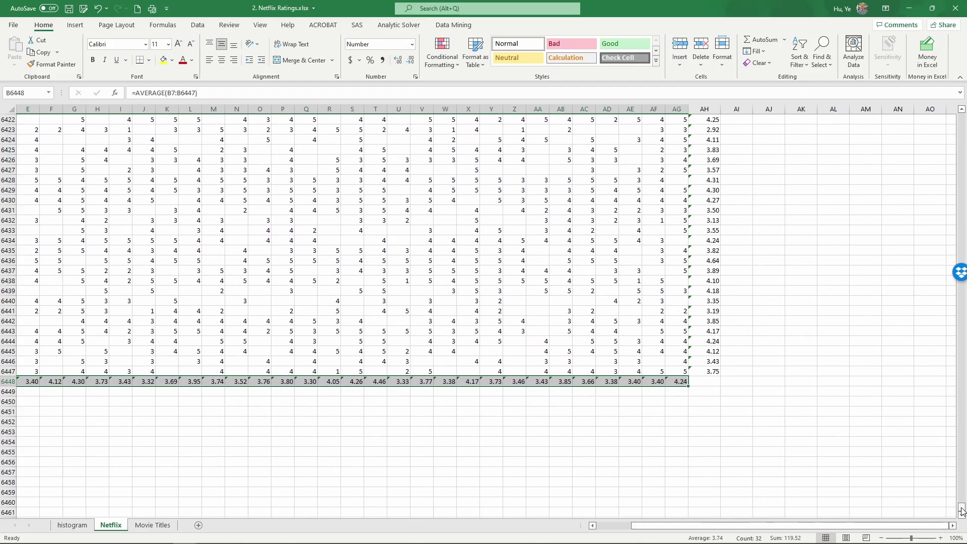
left_click_drag(961, 509, 960, 112)
left_click_drag(683, 525, 650, 526)
Copy the MovieID headers B6:AG6 (571, 1905, 2152, 3860…) into row 6 starting at AI6
left_click(78, 172)
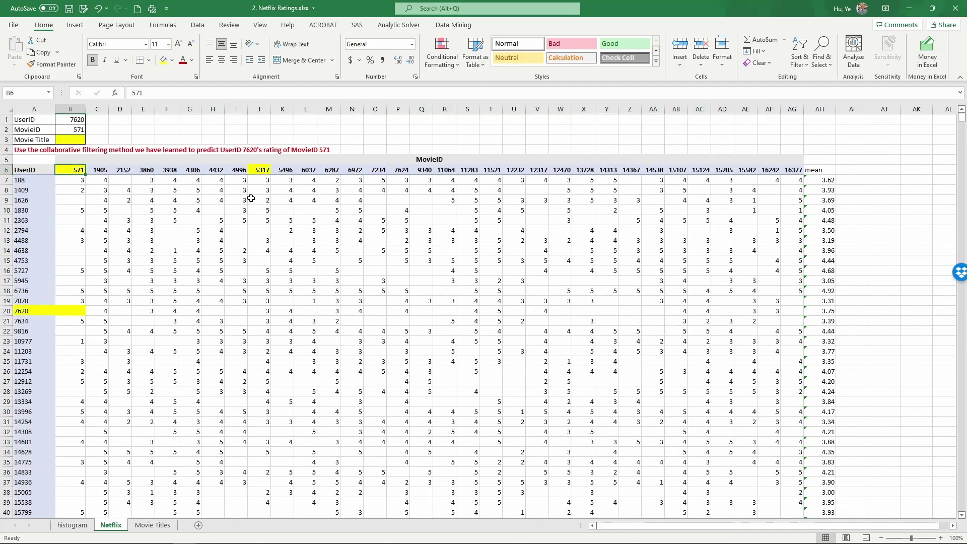
left_click_drag(75, 169, 805, 172)
key("ctrl+c")
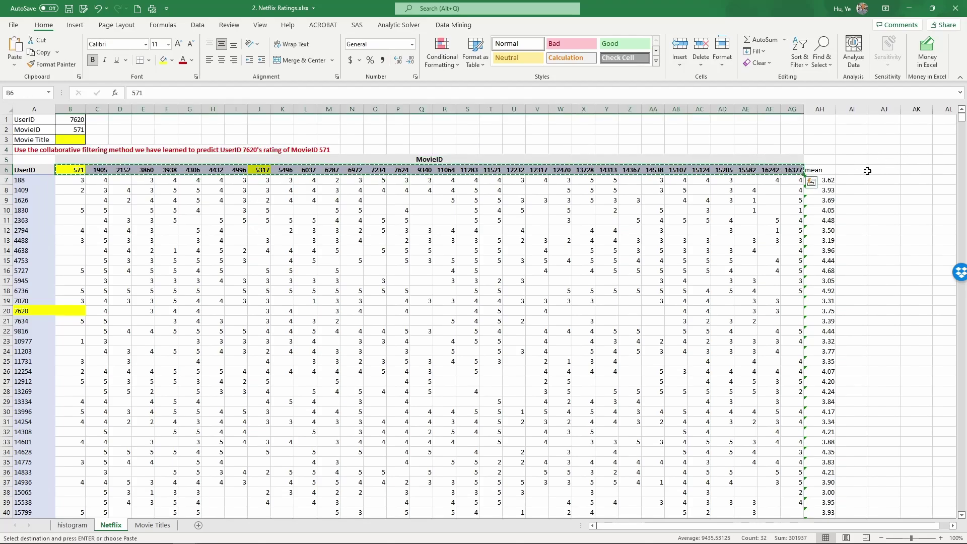
left_click(861, 172)
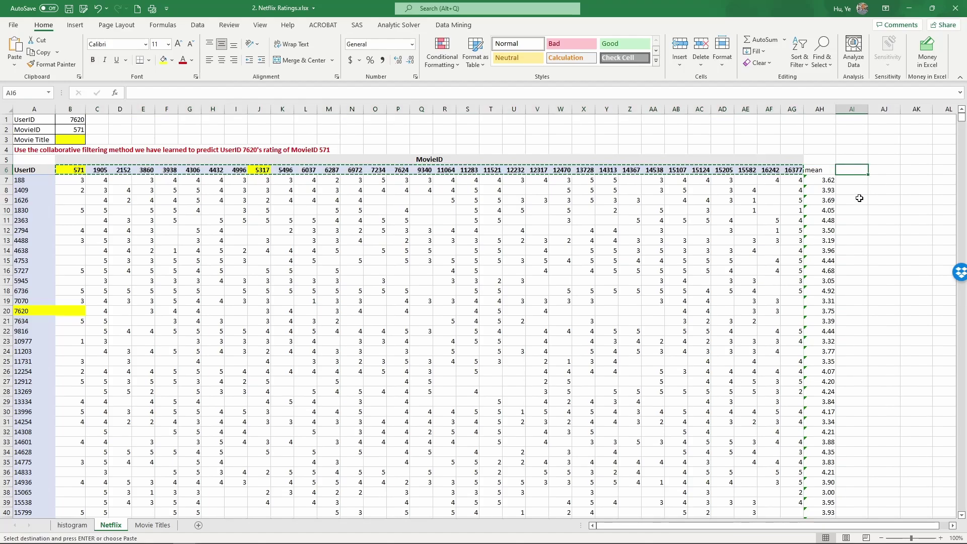
key("ctrl+v")
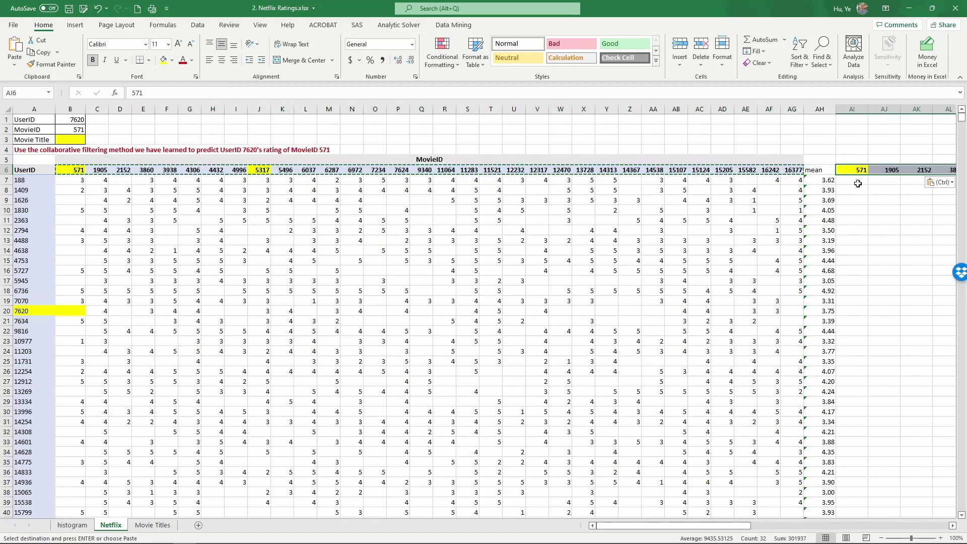
left_click_drag(739, 527, 771, 527)
left_click(694, 181)
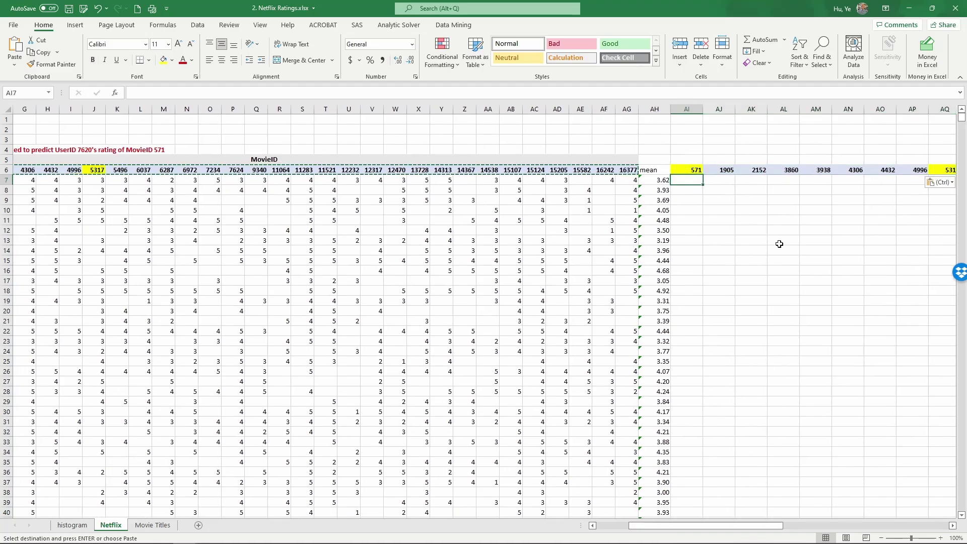
left_click(615, 528)
key("ctrl+v")
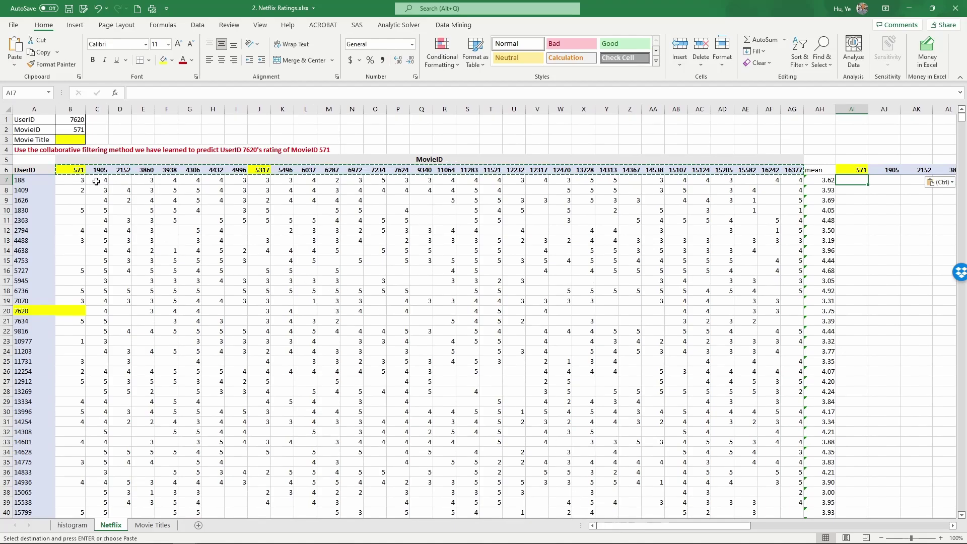
left_click(82, 172)
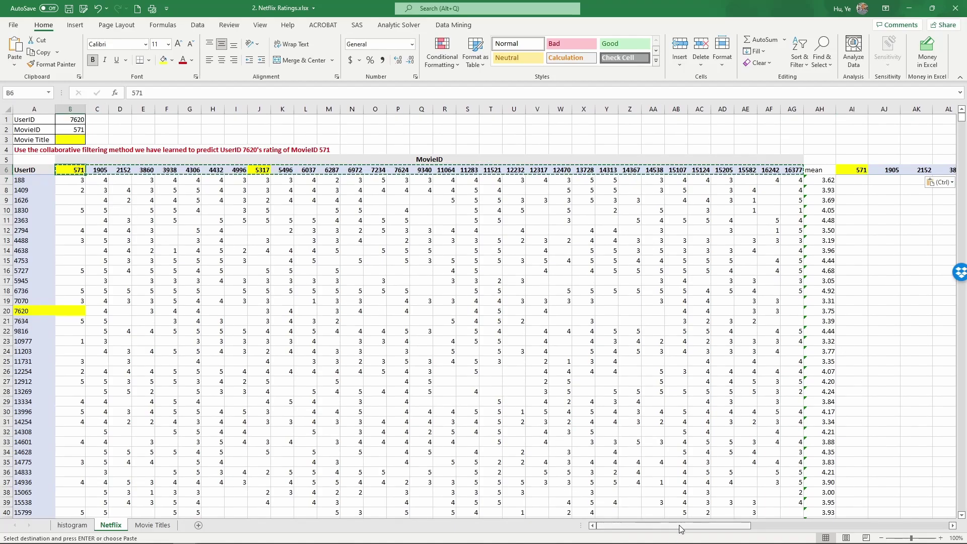
left_click_drag(681, 528, 699, 527)
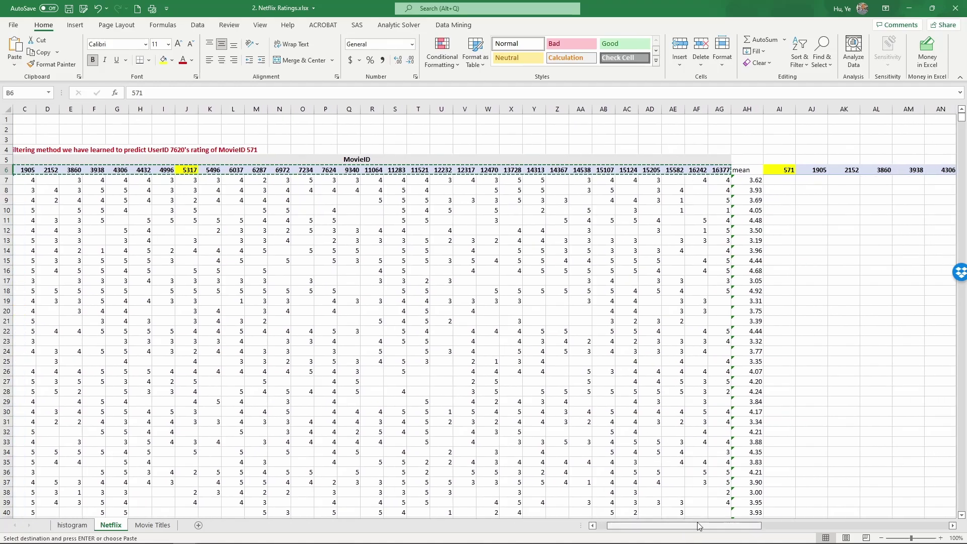
left_click(820, 179)
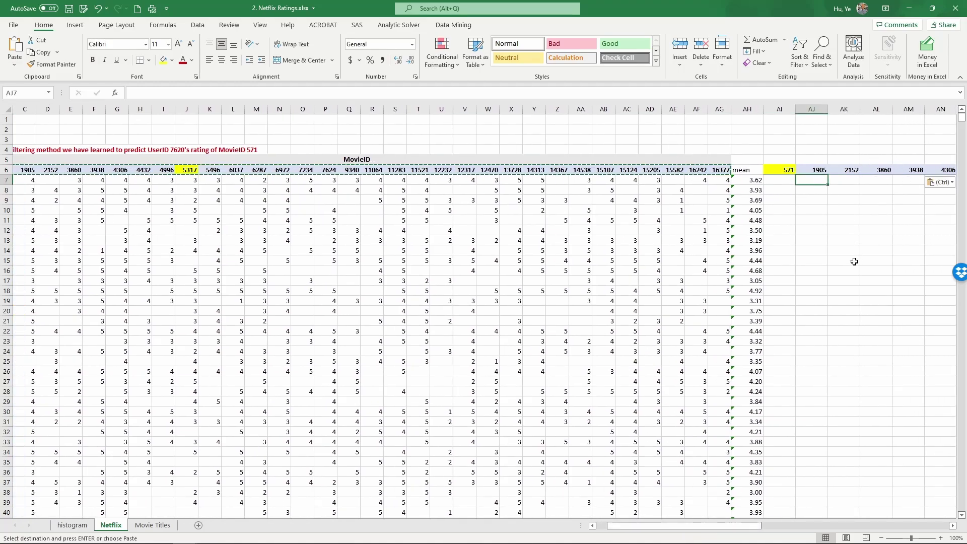
Enter =(C7-$B7)^2 in AJ7, user 188's squared rating difference between movies 1905 and 571
type("=")
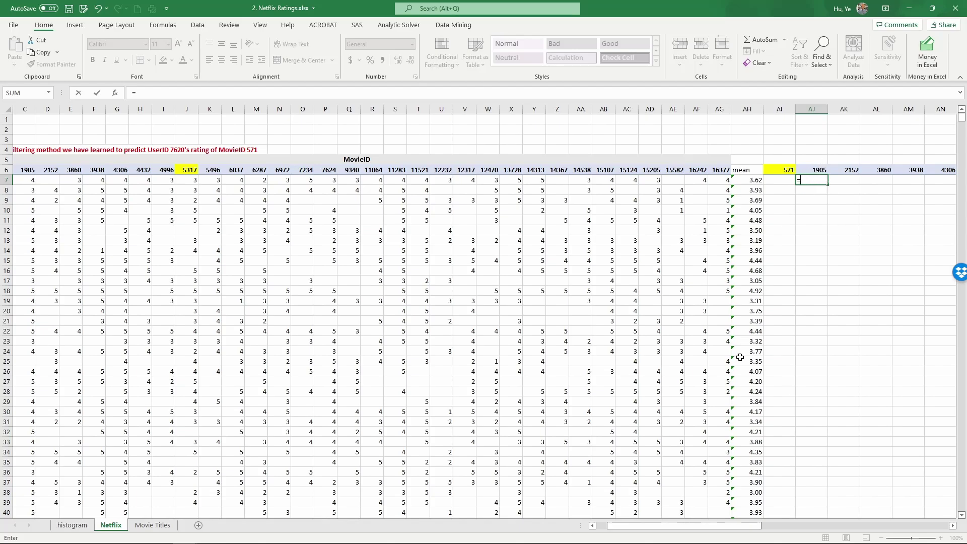
left_click_drag(607, 526, 597, 526)
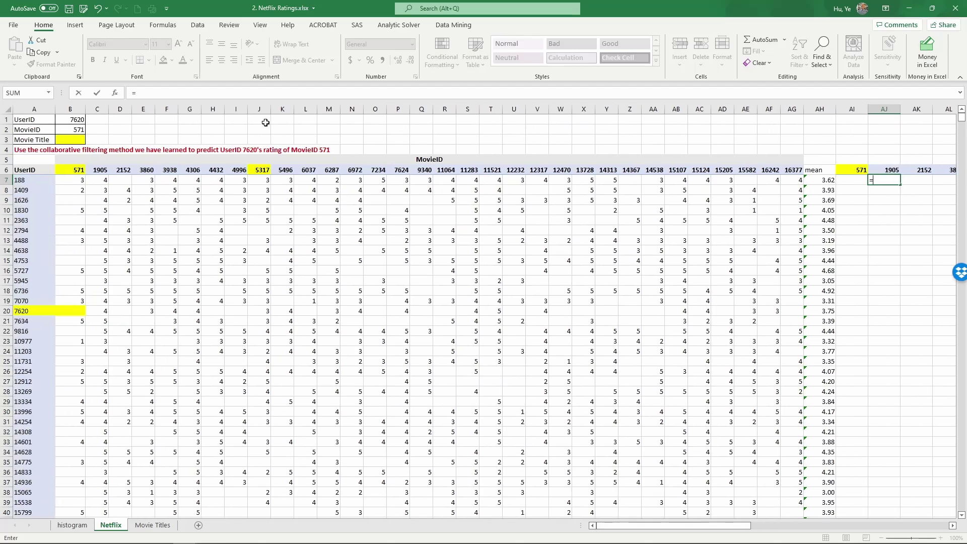
left_click(109, 180)
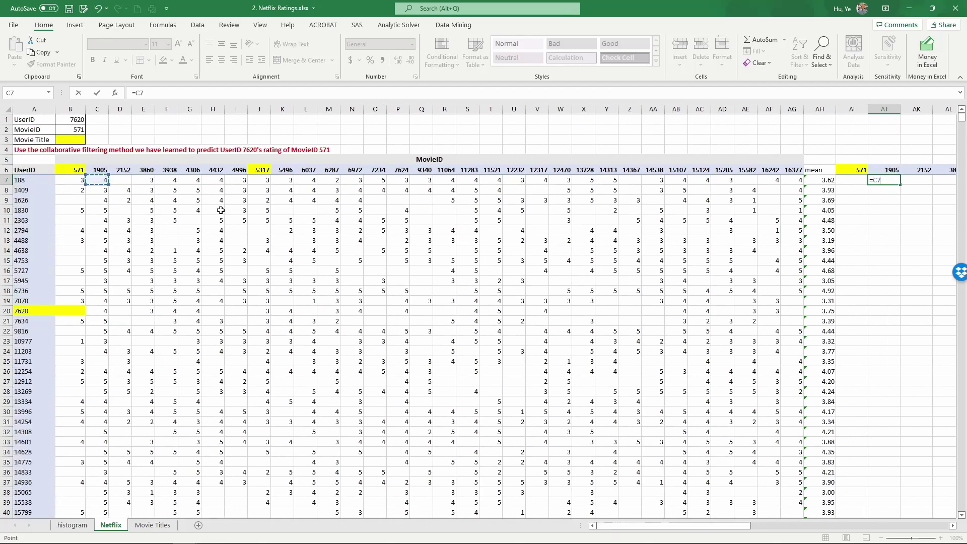
type("-")
left_click(73, 180)
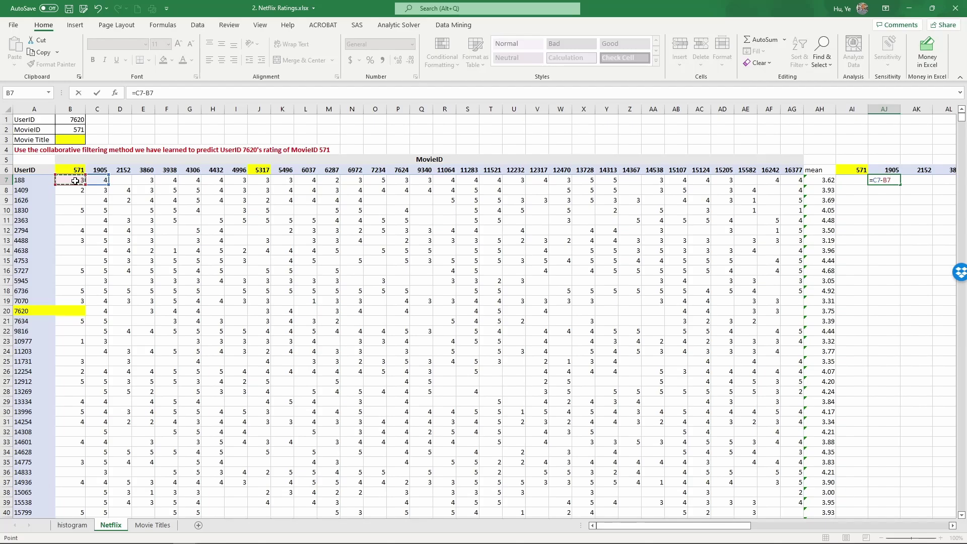
key("F4")
key("F4")
key("F4")
left_click(135, 93)
type("(")
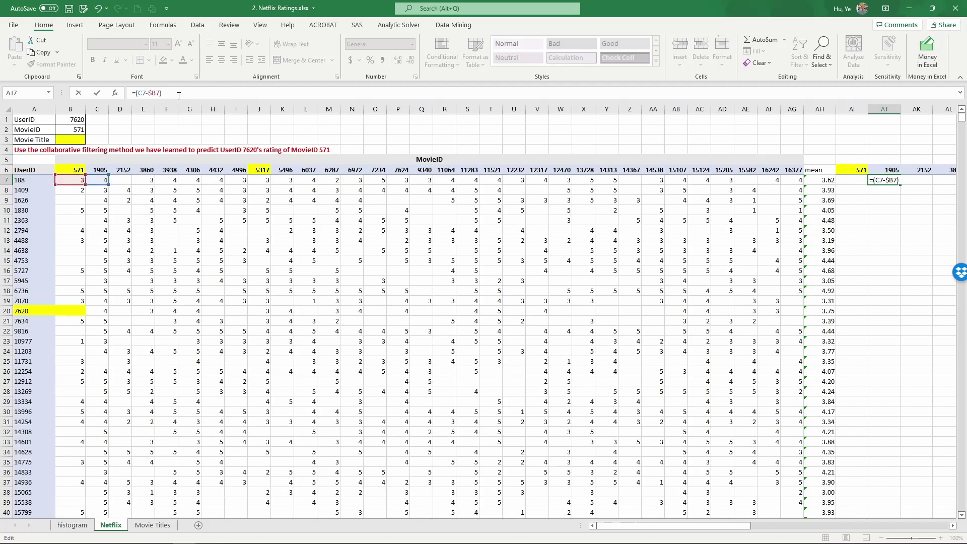
type(")^2")
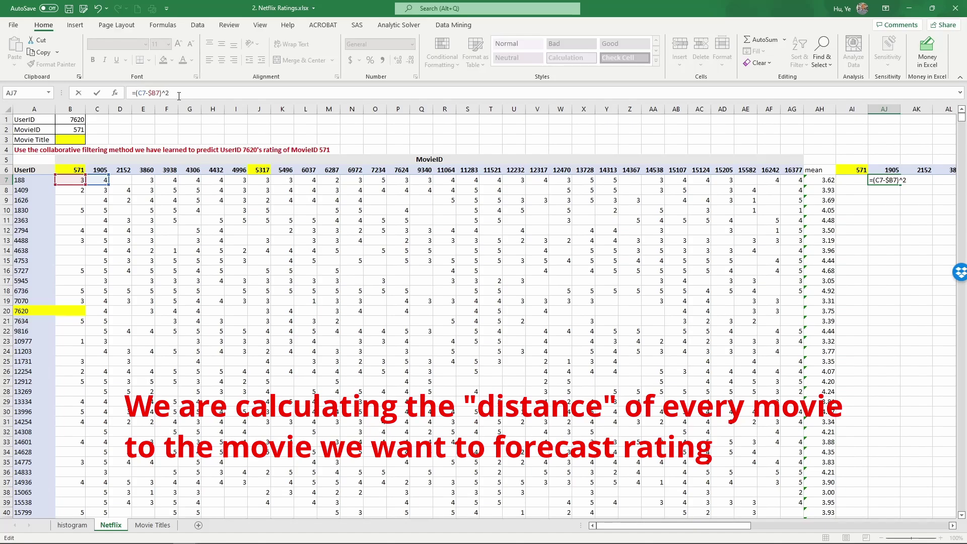
key("Return")
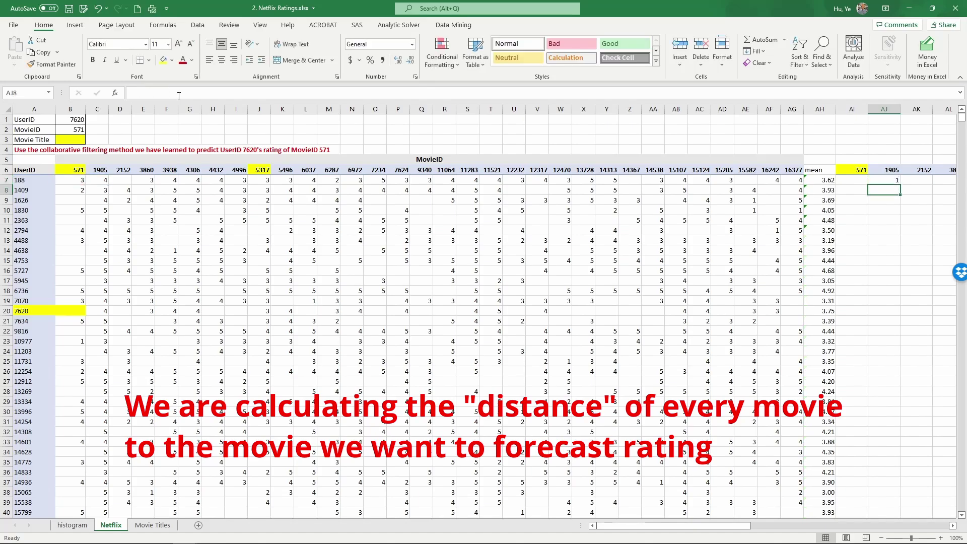
Rewrite AJ7 as =IF(AND(C7>0,$B7>0),(C7-$B7)^2,"-") for user 188's squared difference
key("Up")
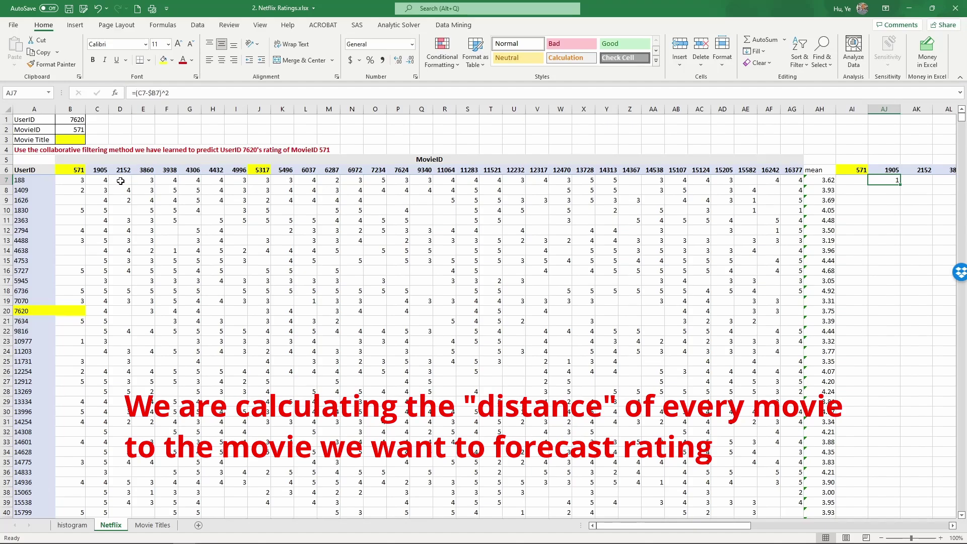
left_click(136, 94)
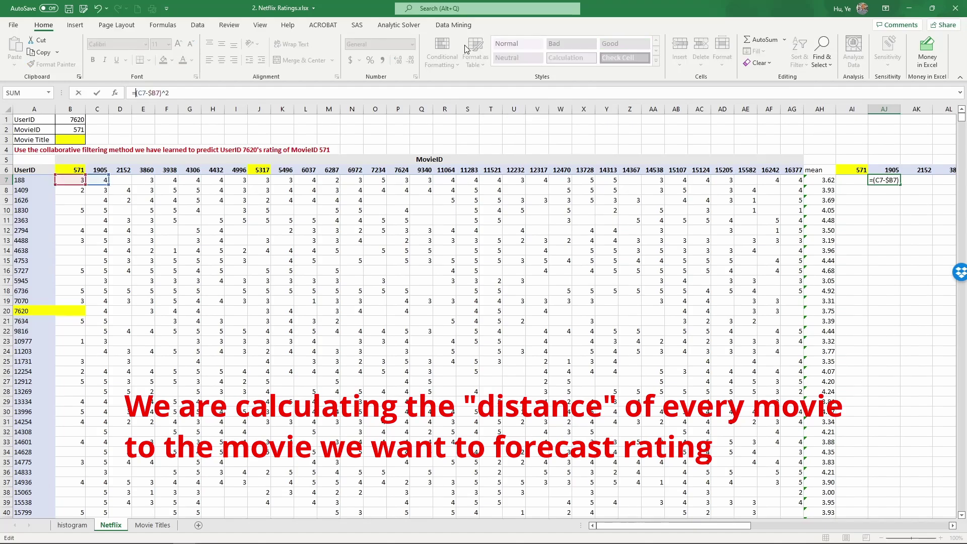
type("if(")
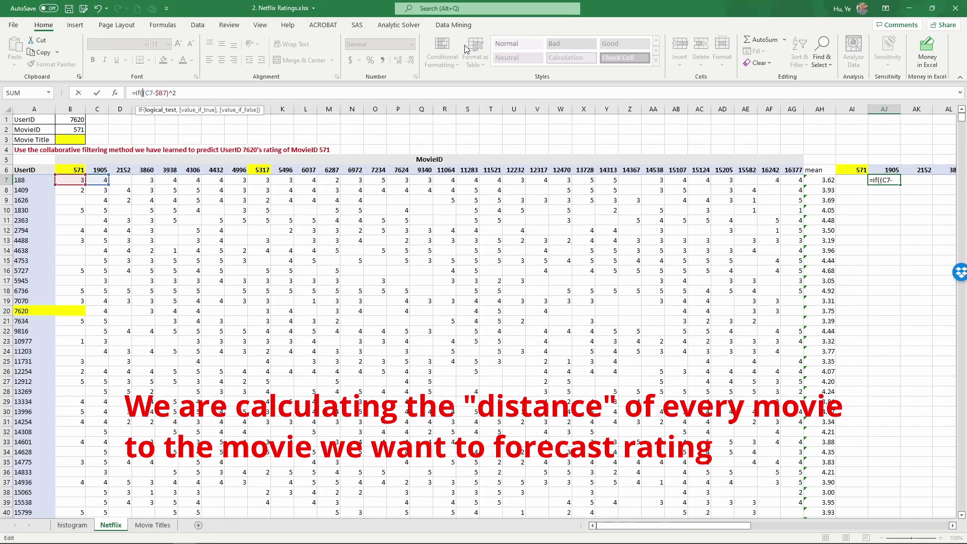
type("and")
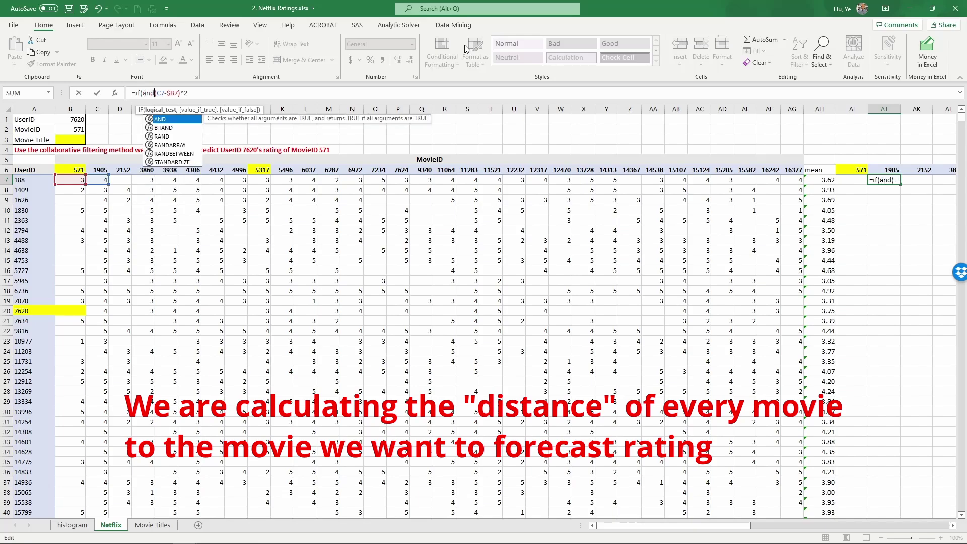
type("(")
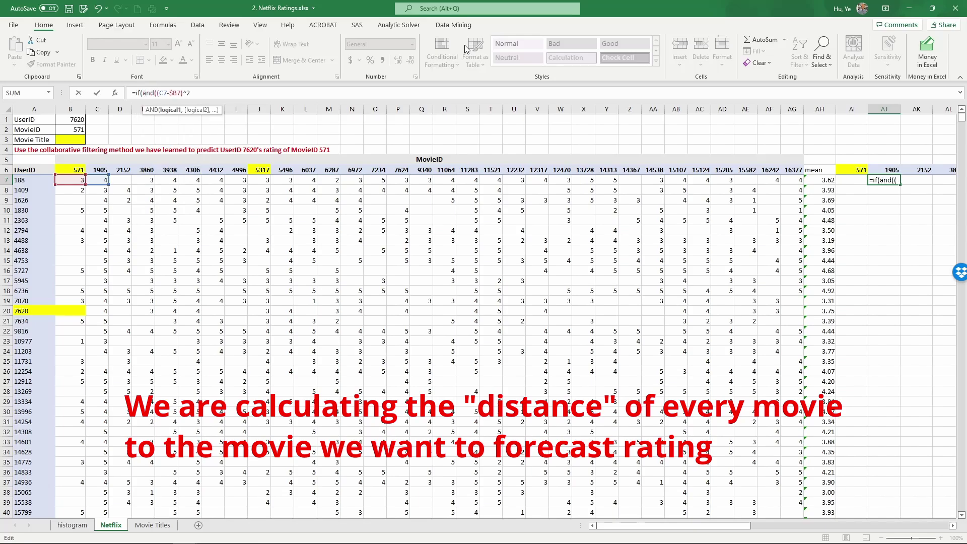
type("c7>0,$b7>")
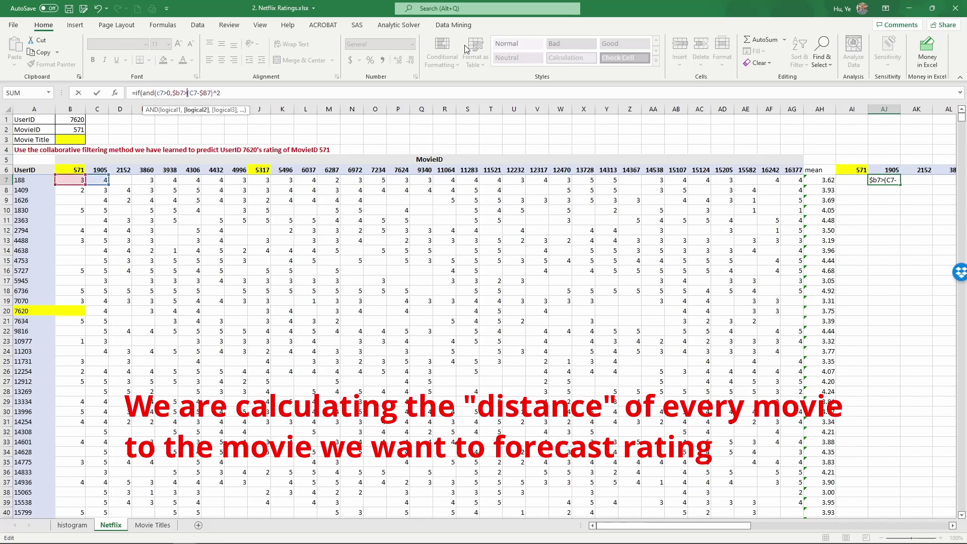
type("0)")
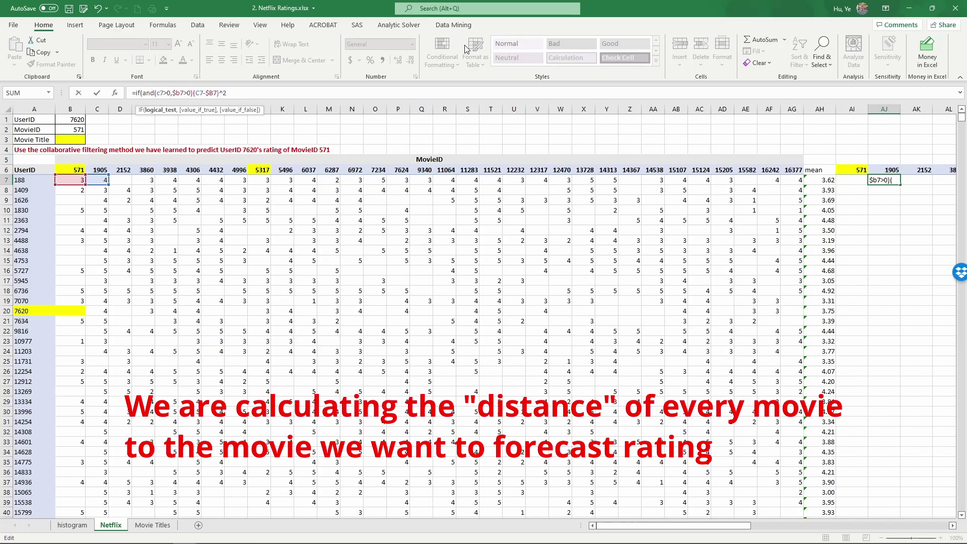
type(",")
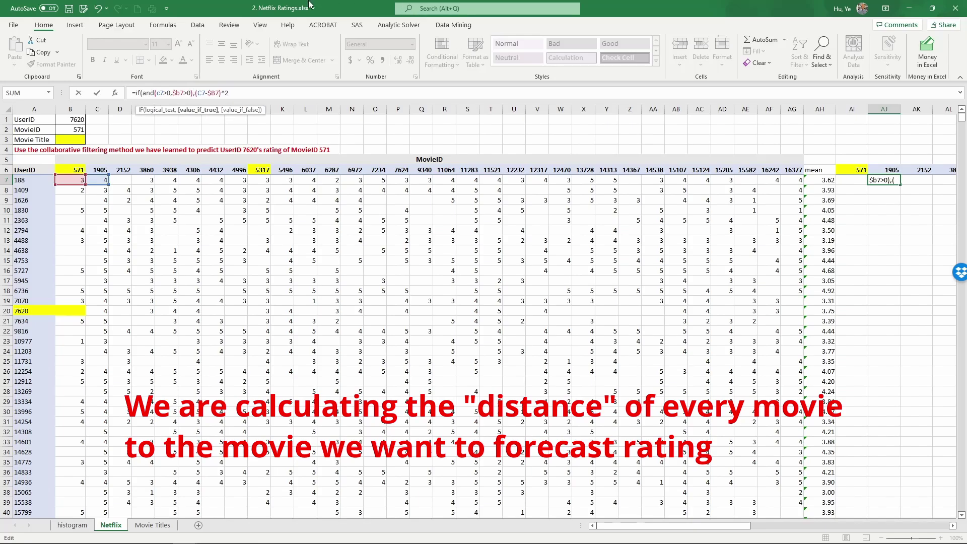
left_click(238, 93)
type("(C7-$B7)^2,\"-\")")
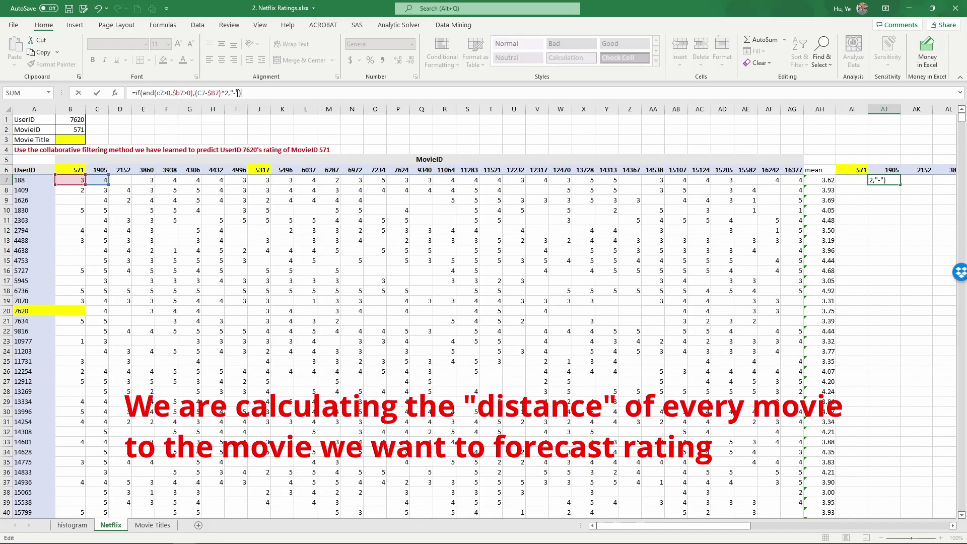
Commit the AJ7 formula, then copy it across columns AI to BN and down all user rows
key("Return")
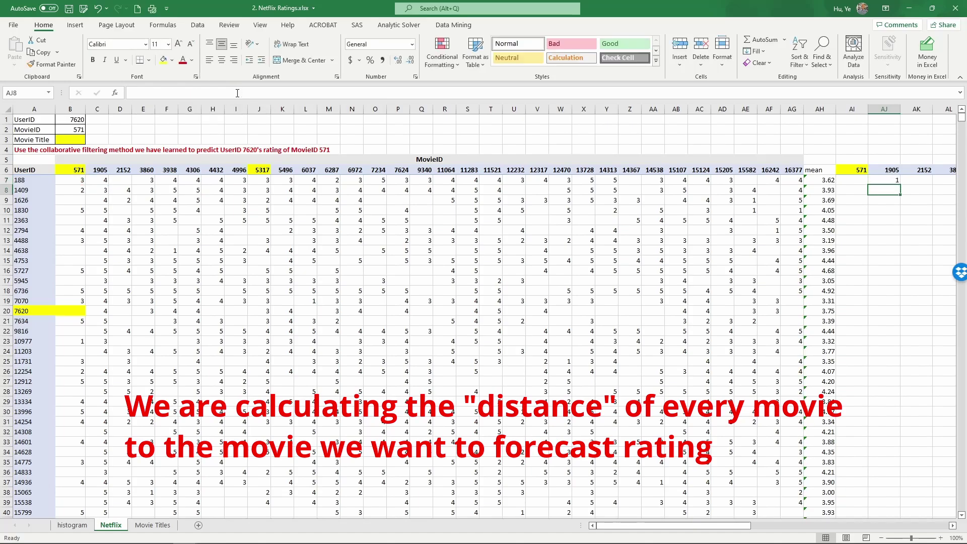
left_click(885, 181)
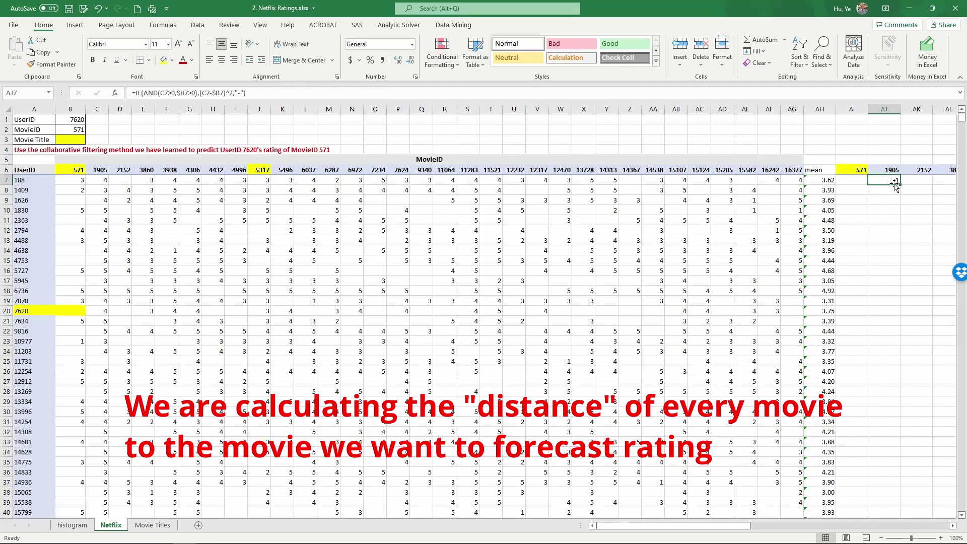
left_click_drag(900, 184, 838, 182)
left_click(866, 180)
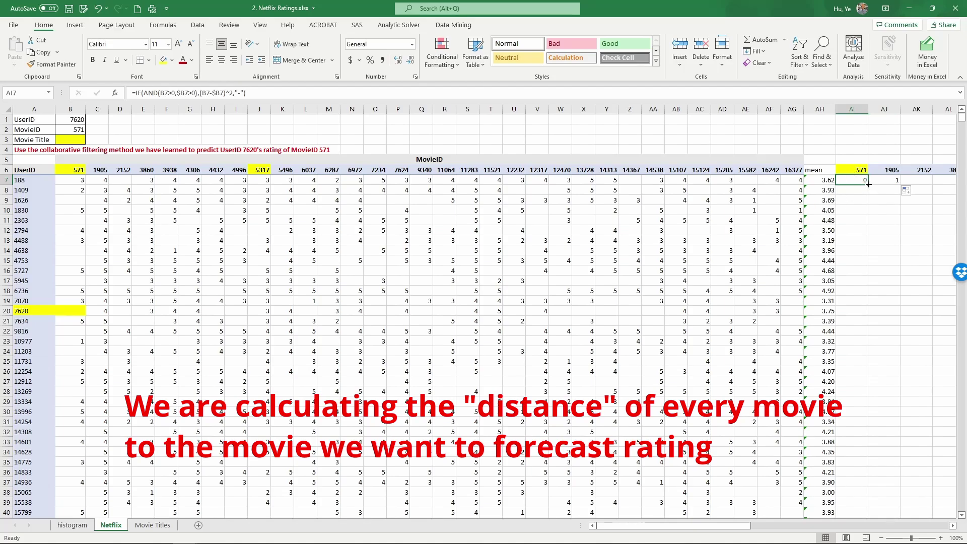
left_click_drag(869, 184, 908, 179)
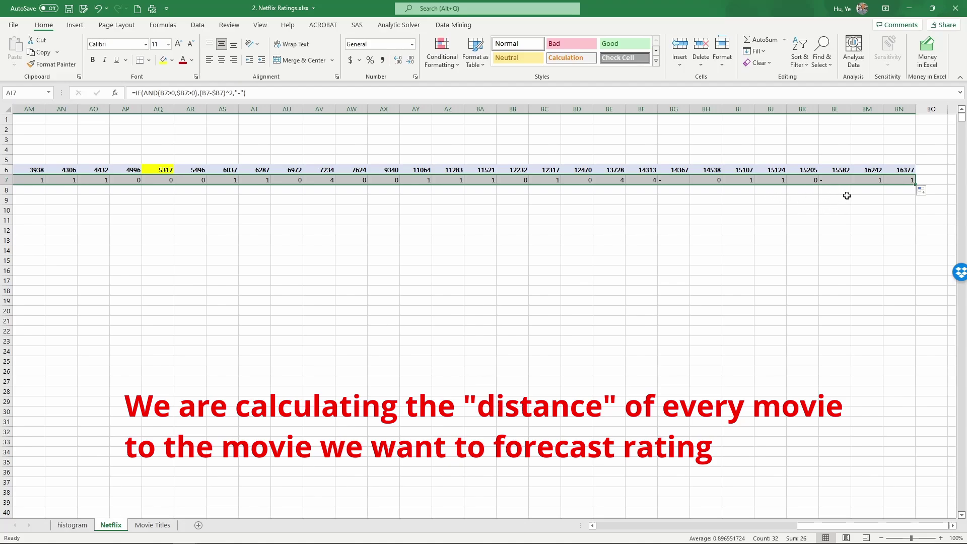
double_click(915, 184)
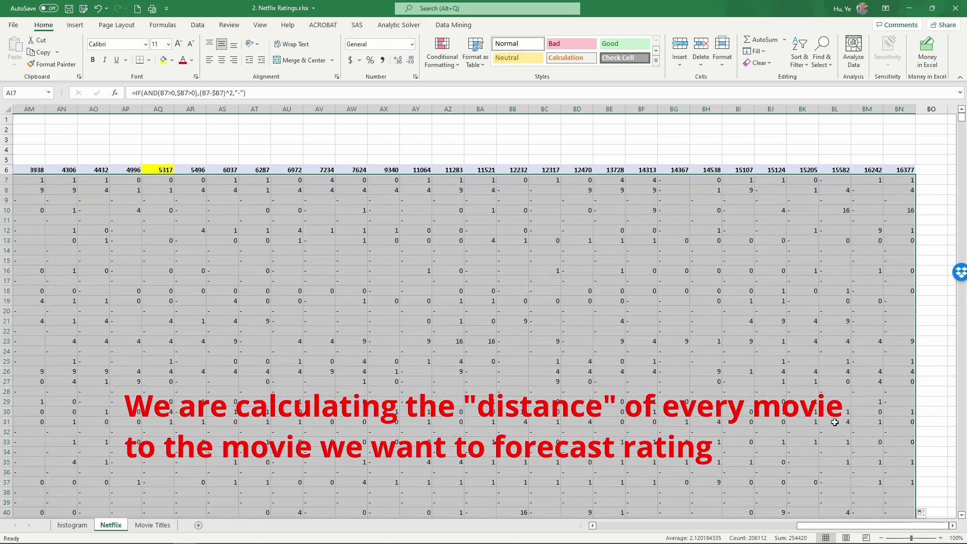
left_click_drag(807, 526, 676, 525)
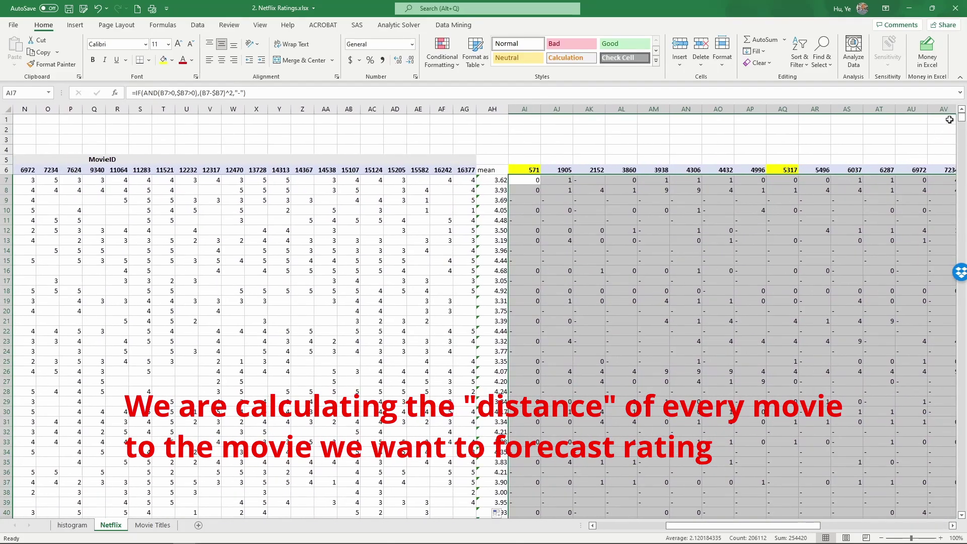
left_click_drag(961, 121, 961, 513)
Label AH6448 'distance' and AH6449 'similarity' below the data
scroll(510, 482, "down", 1)
left_click(510, 483)
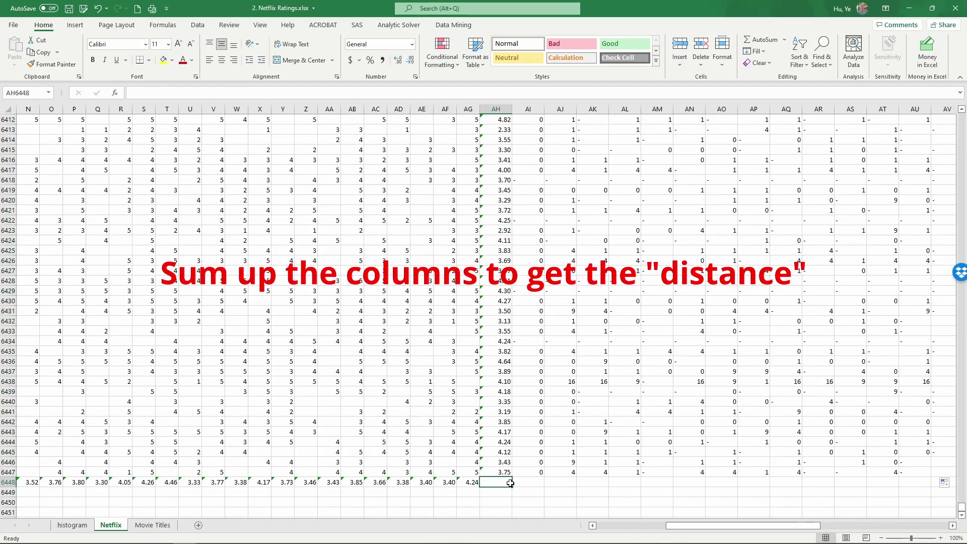
type("dist")
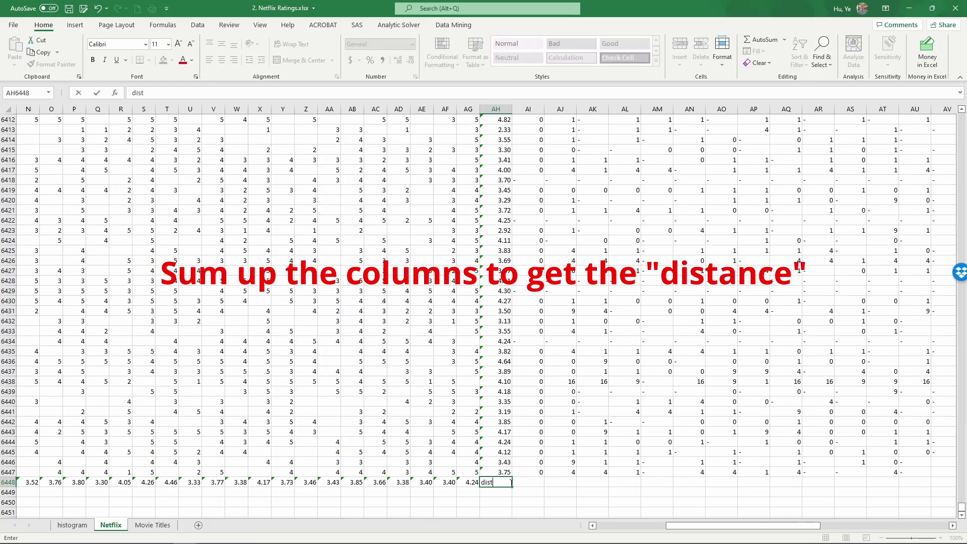
type("ance")
key("Return")
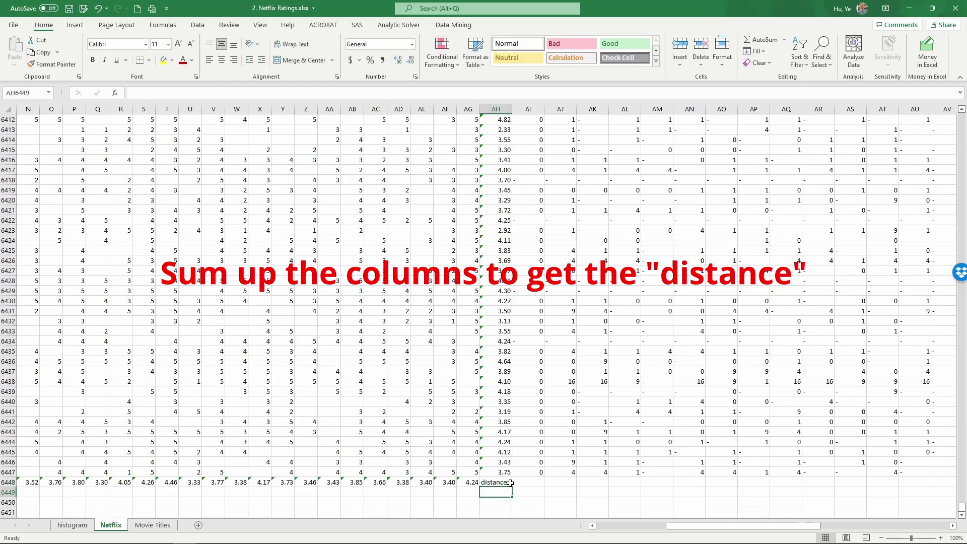
type("similarity")
key("Return")
Enter =SUM(AI7:AI6447) in AI6448 to total column AI's squared differences
left_click(510, 484)
left_click(515, 483)
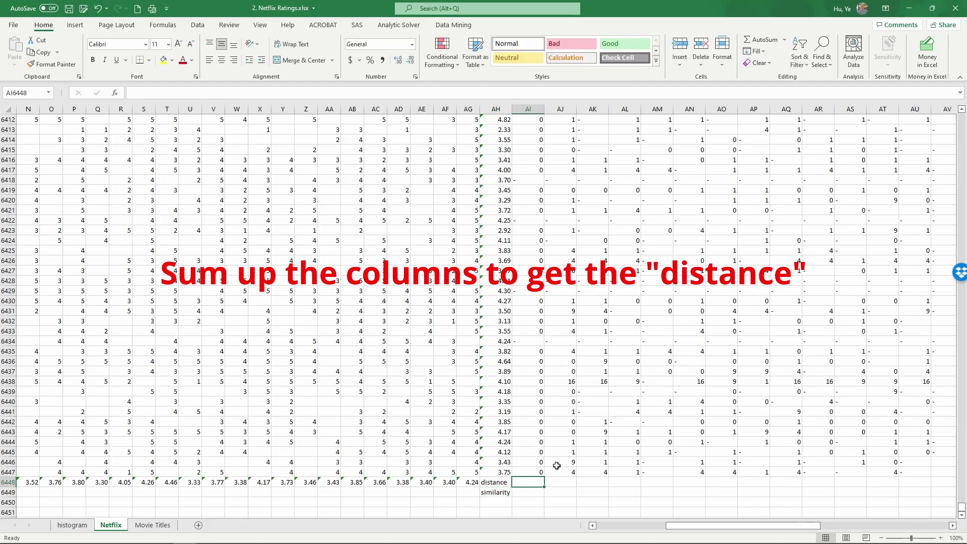
type("=")
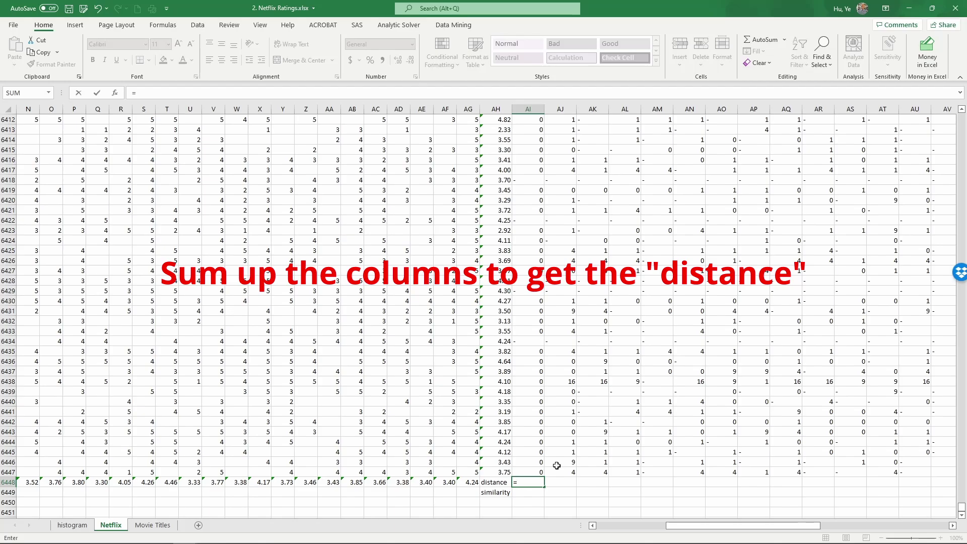
type("sum(")
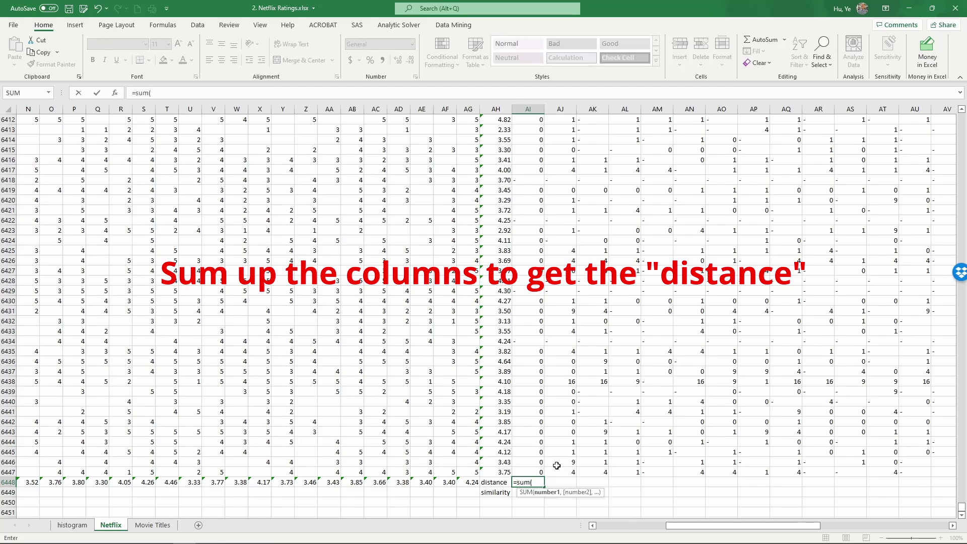
key("Up")
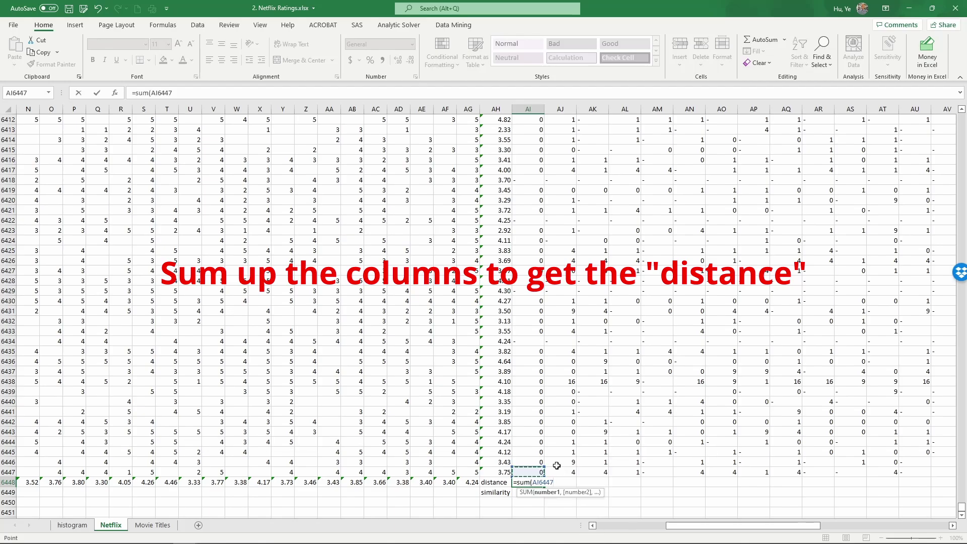
key("ctrl+shift+Up")
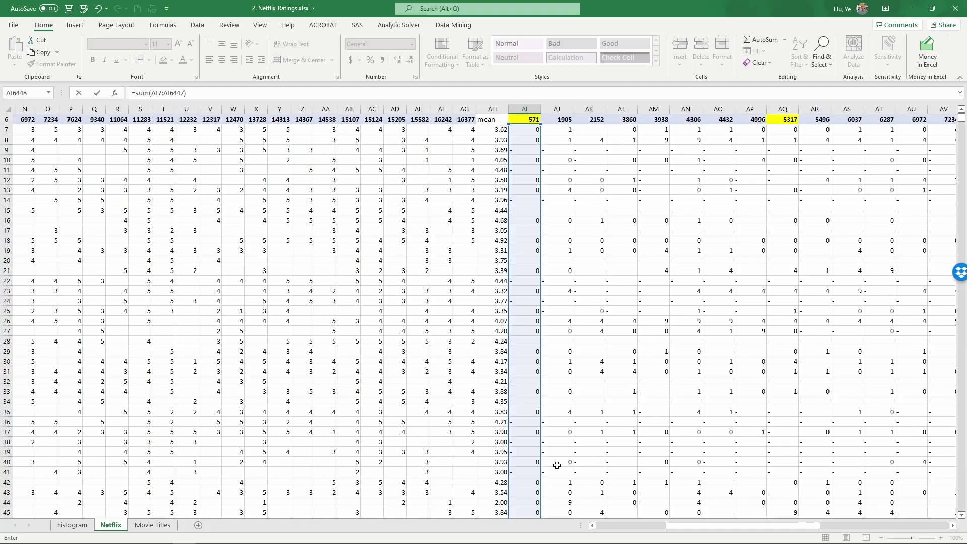
key("Return")
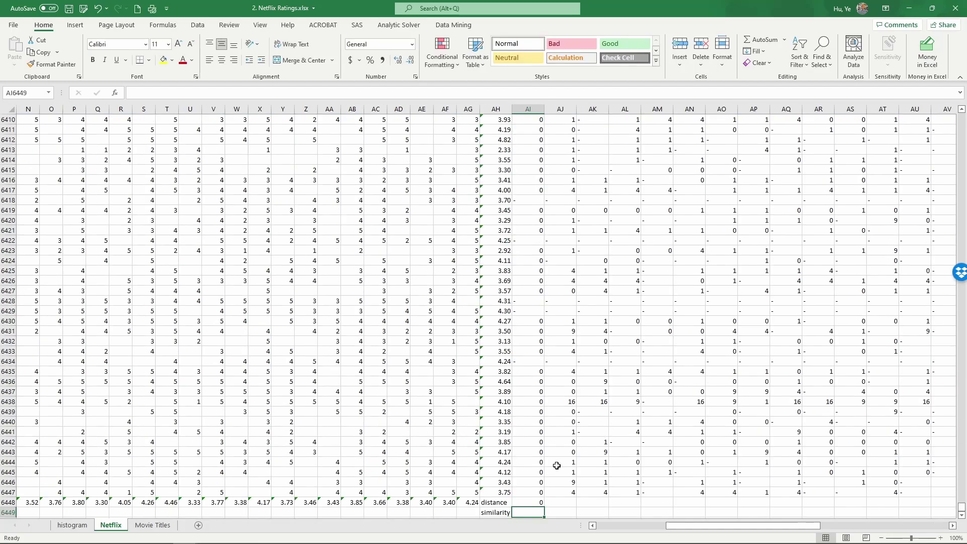
Enter similarity =1/(1+SQRT(AI6448)) in AI6449 from the distance total
left_click(531, 493)
left_click(535, 504)
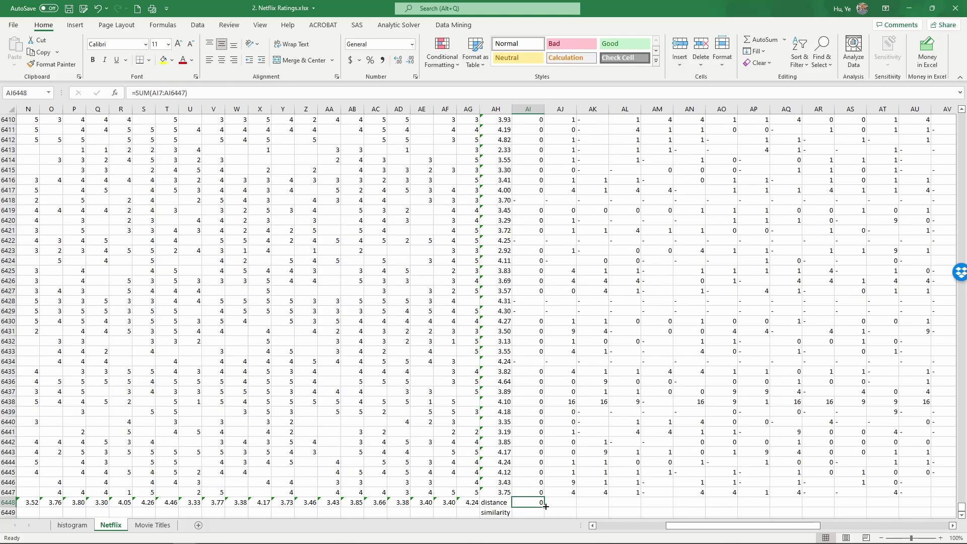
left_click(531, 510)
type("=")
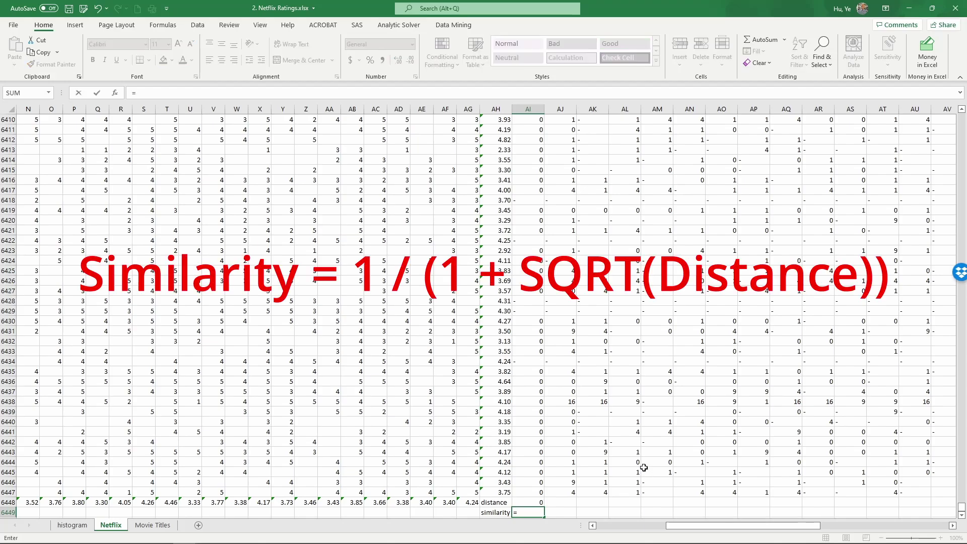
type("1/(1+sq")
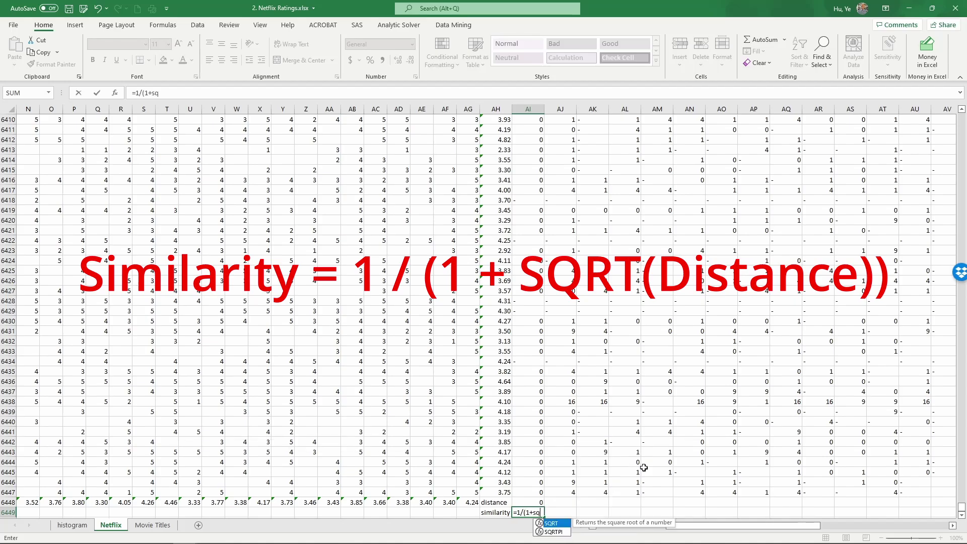
type("rt(")
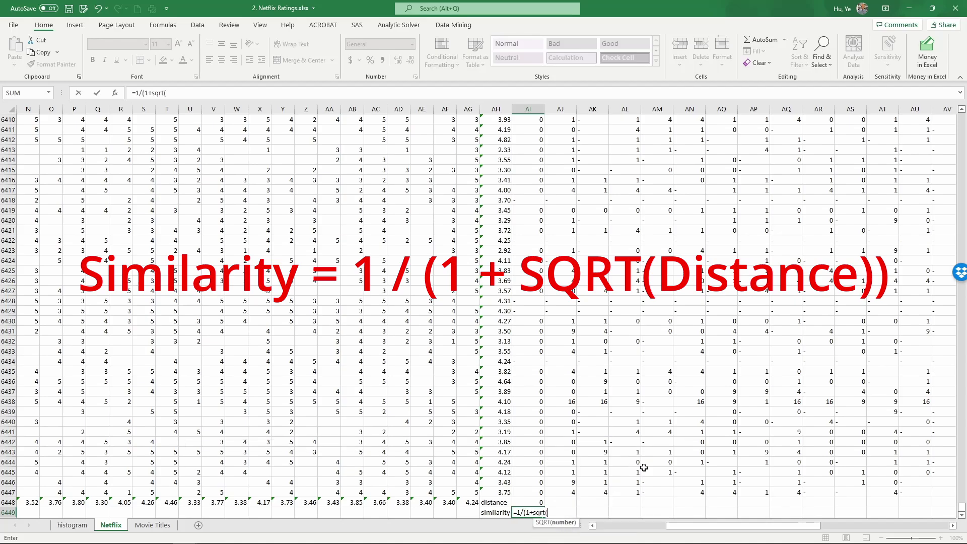
left_click(527, 504)
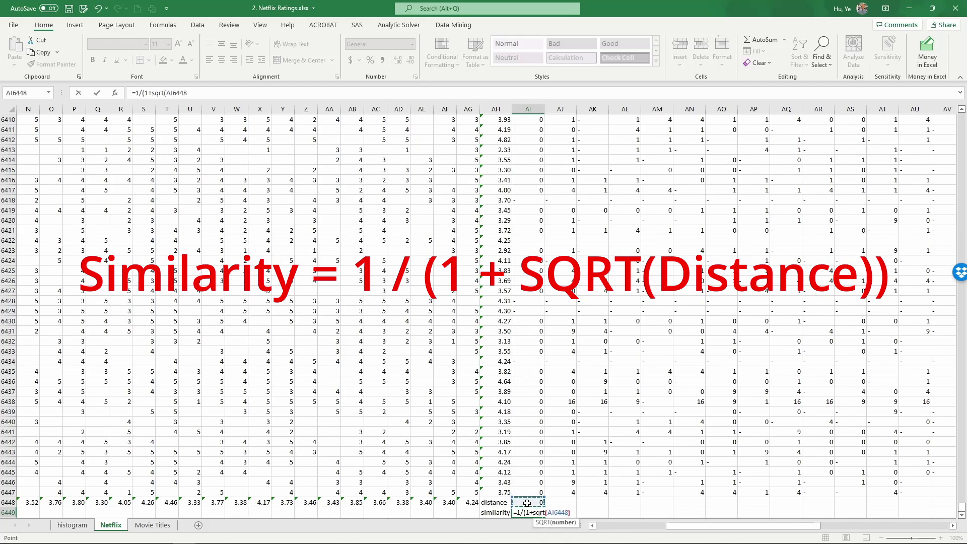
type("))")
key("Return")
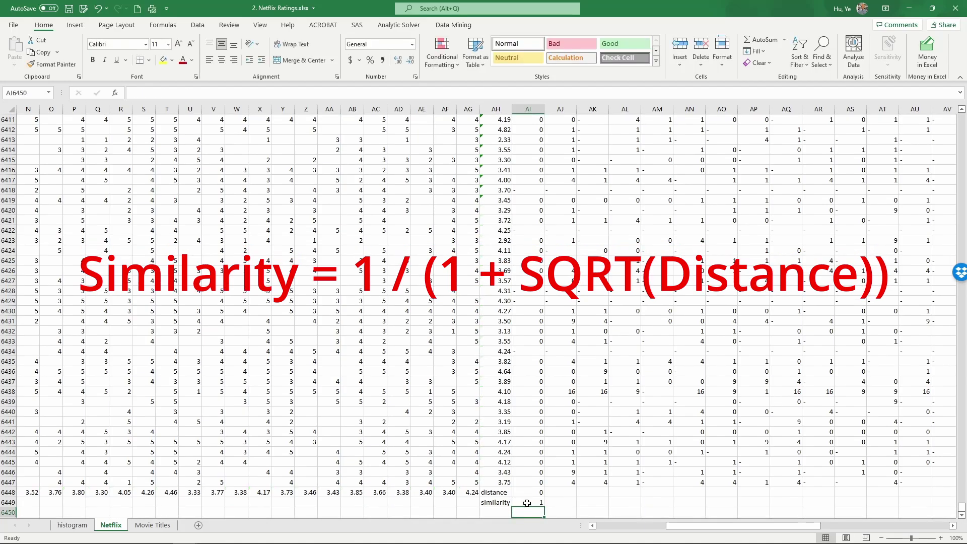
Copy the distance and similarity formulas across all movie columns
left_click(528, 494)
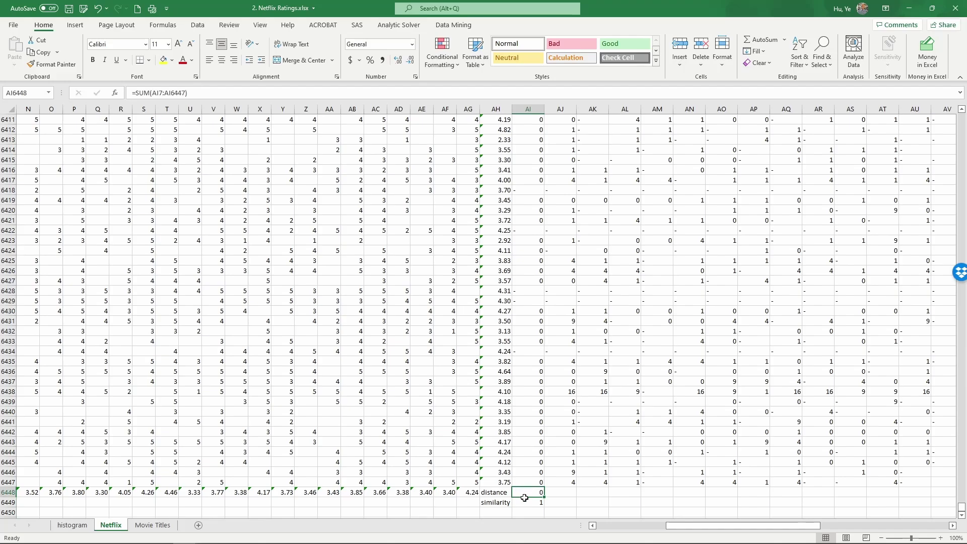
left_click_drag(525, 492, 534, 502)
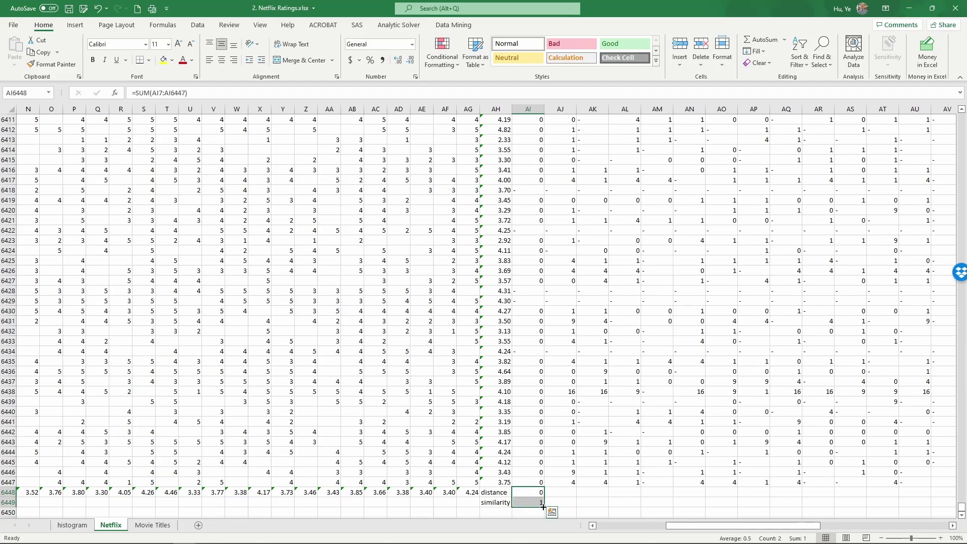
left_click_drag(544, 506, 930, 496)
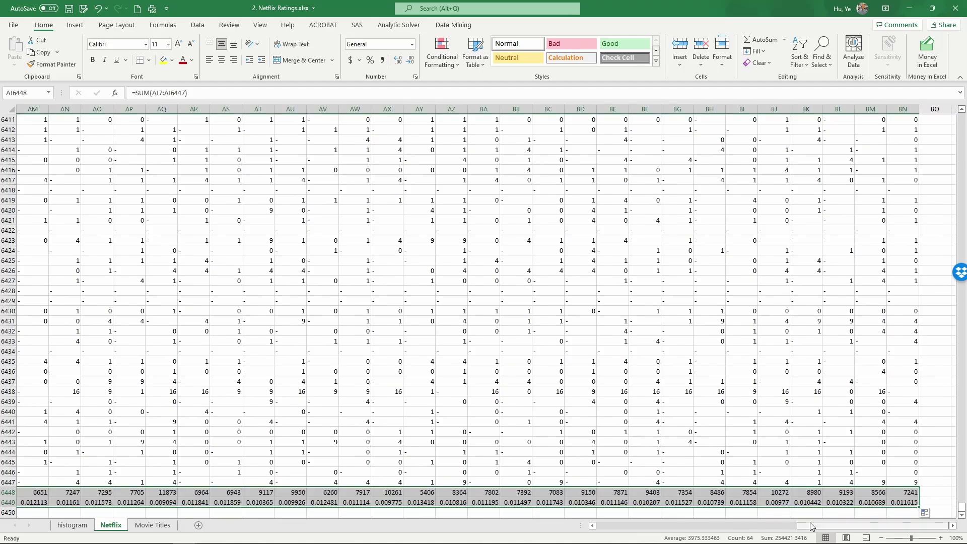
left_click_drag(811, 526, 595, 532)
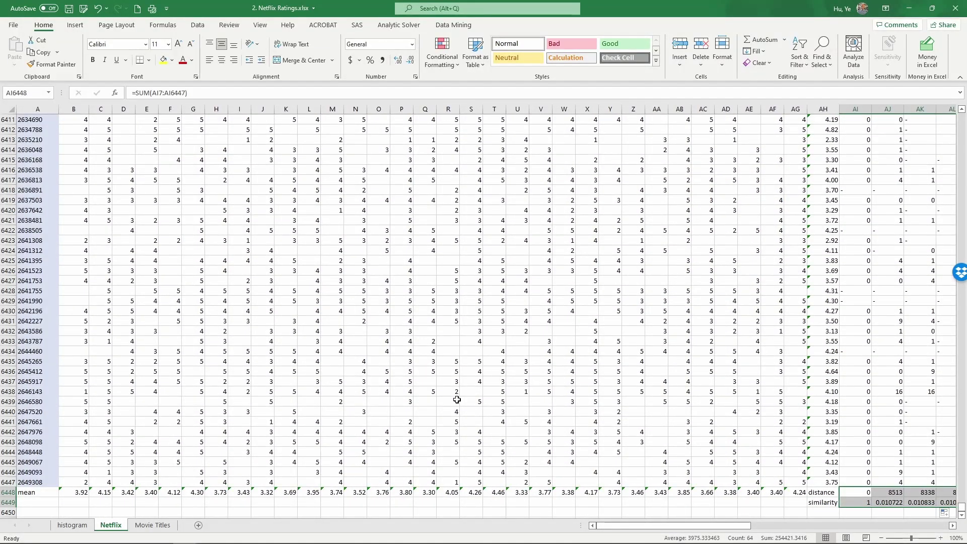
scroll(457, 399, "down", 3)
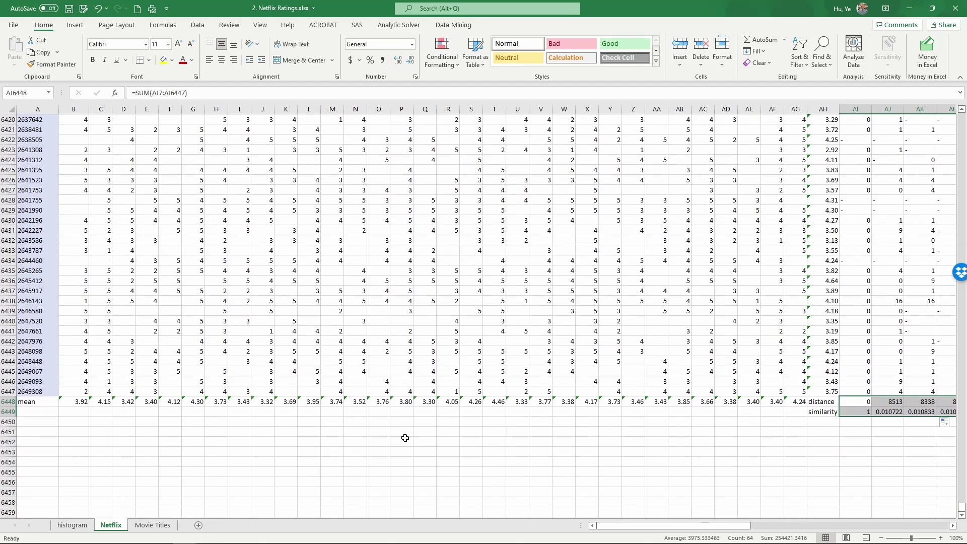
Restore the Adjusted labels and enter =IF(B20>0,B20-$AH20,"-") in B6451
key("ctrl+z")
left_click(76, 505)
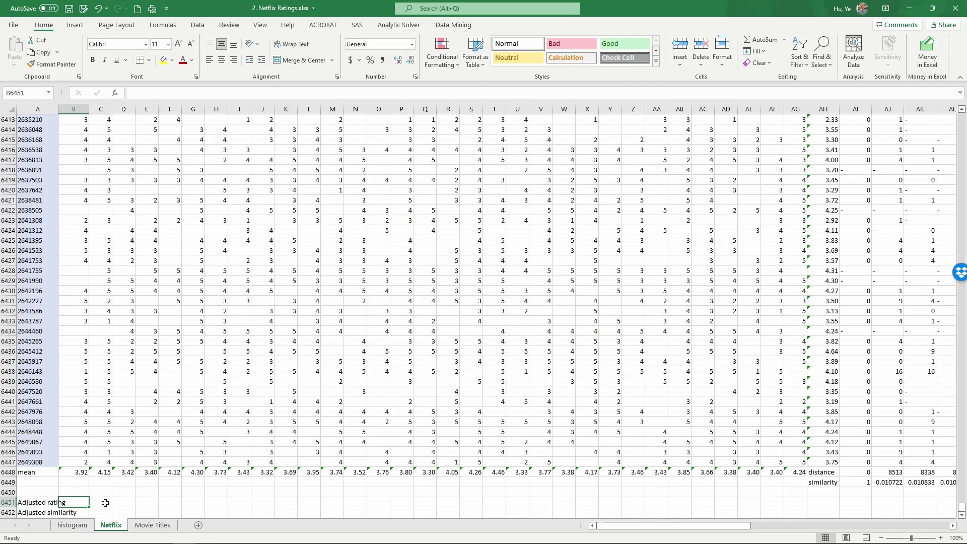
type("=")
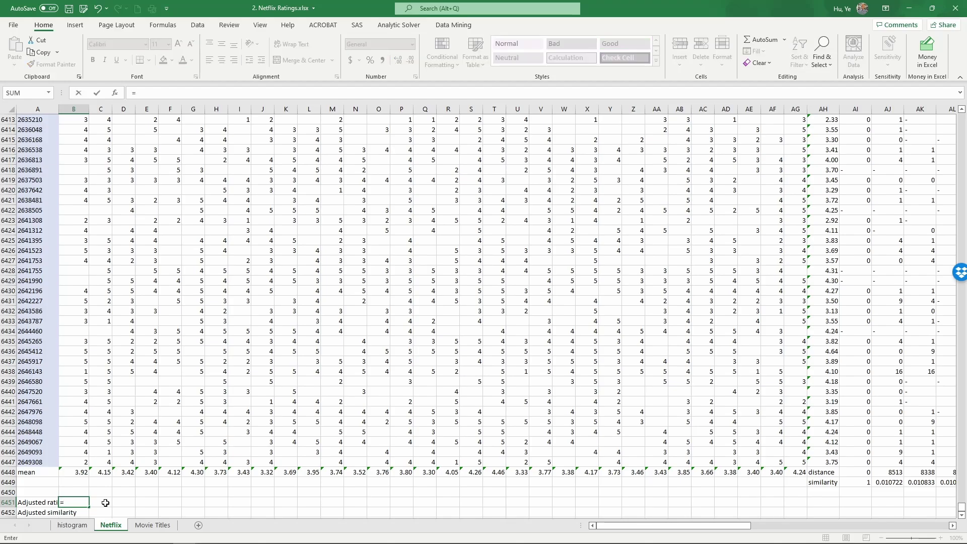
type("if(")
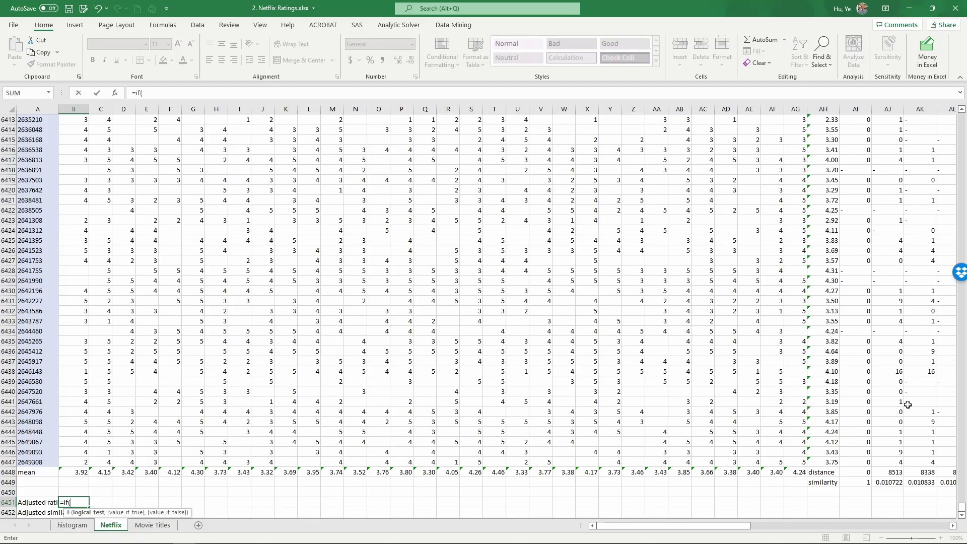
scroll(960, 508, "down", 1)
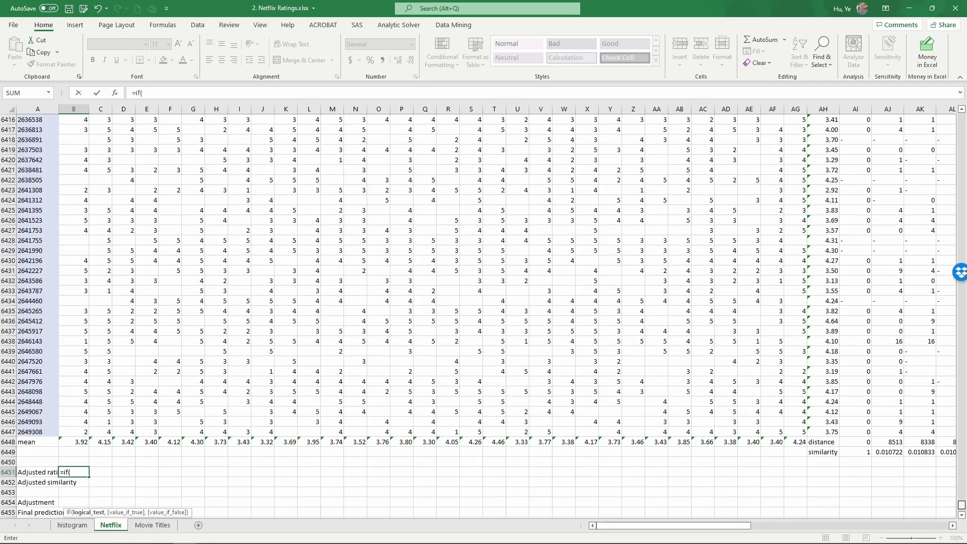
left_click_drag(962, 505, 962, 116)
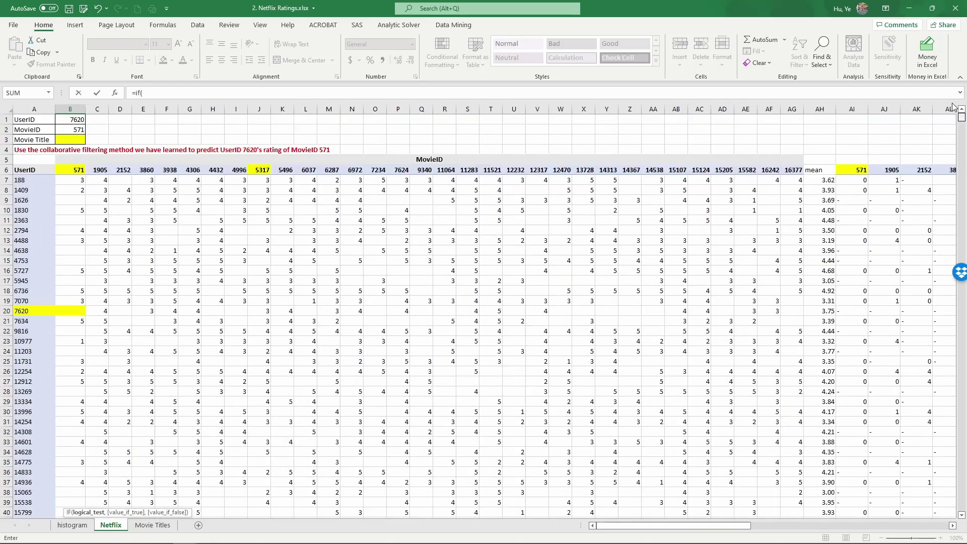
left_click(77, 313)
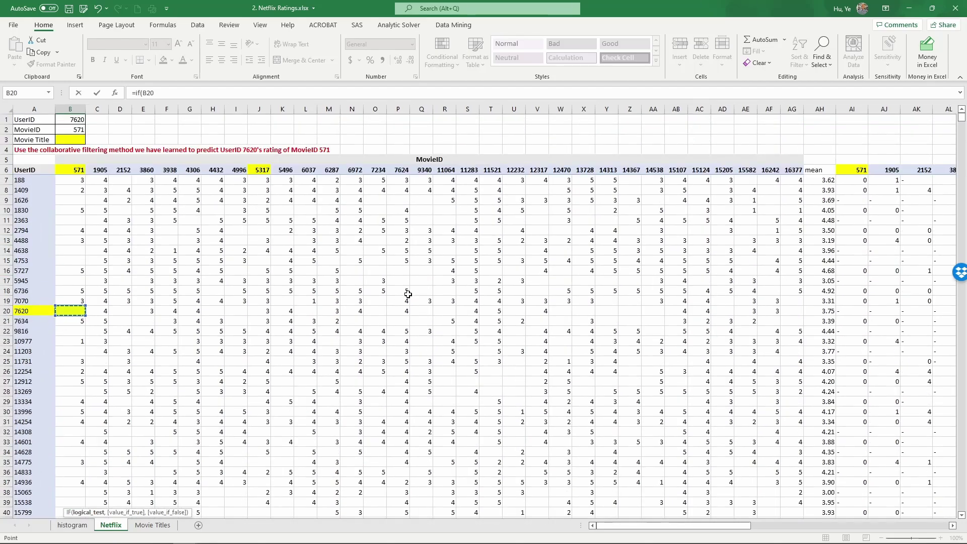
type(">0,b")
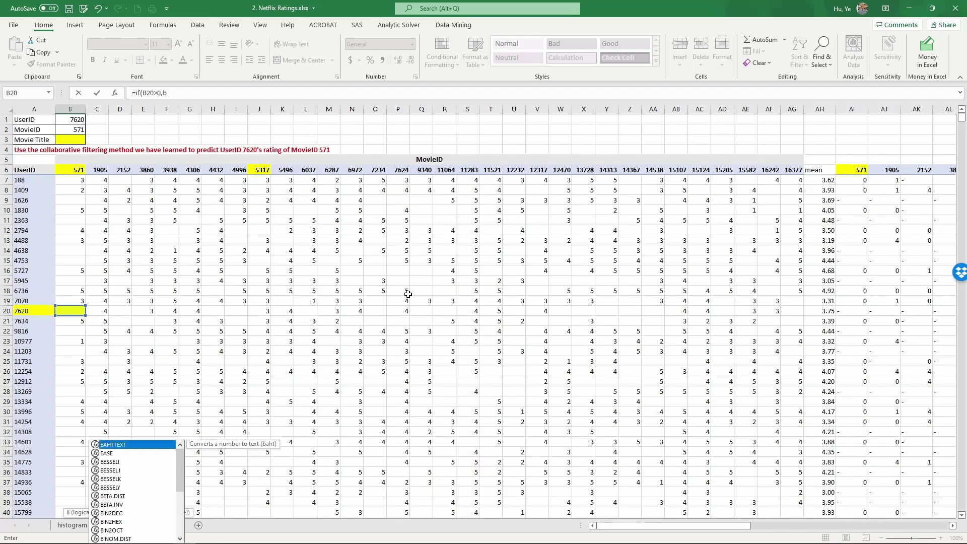
type("20-")
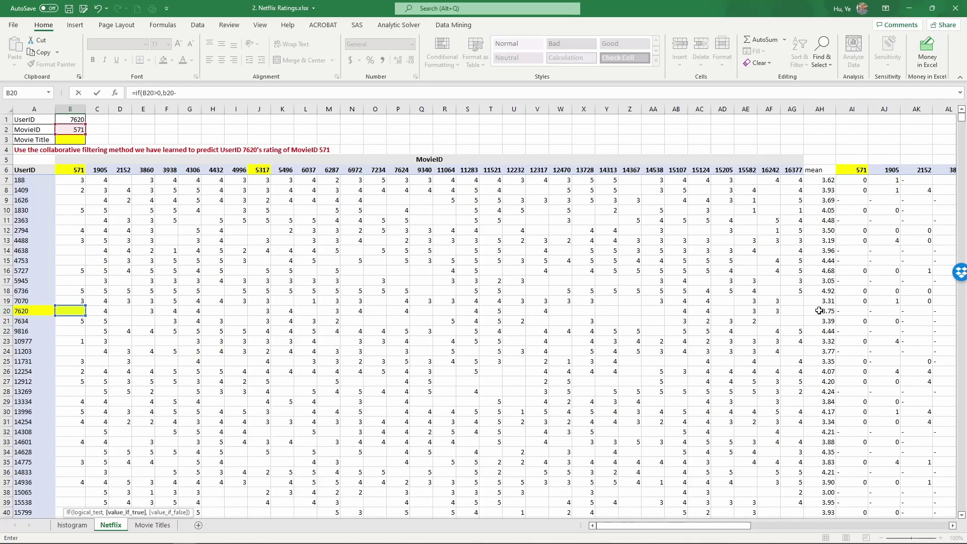
left_click(820, 310)
key("F4")
key("F4")
key("F4")
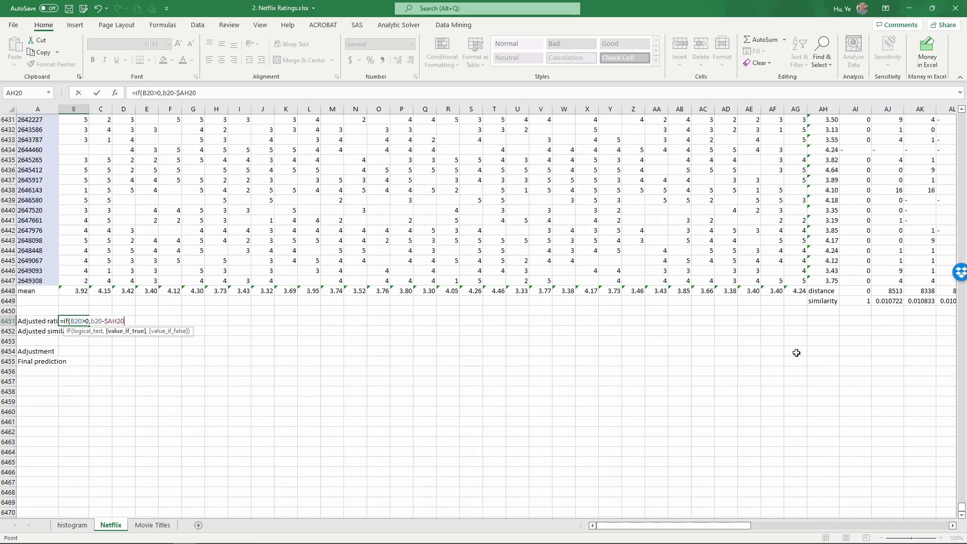
type(",\"-\")")
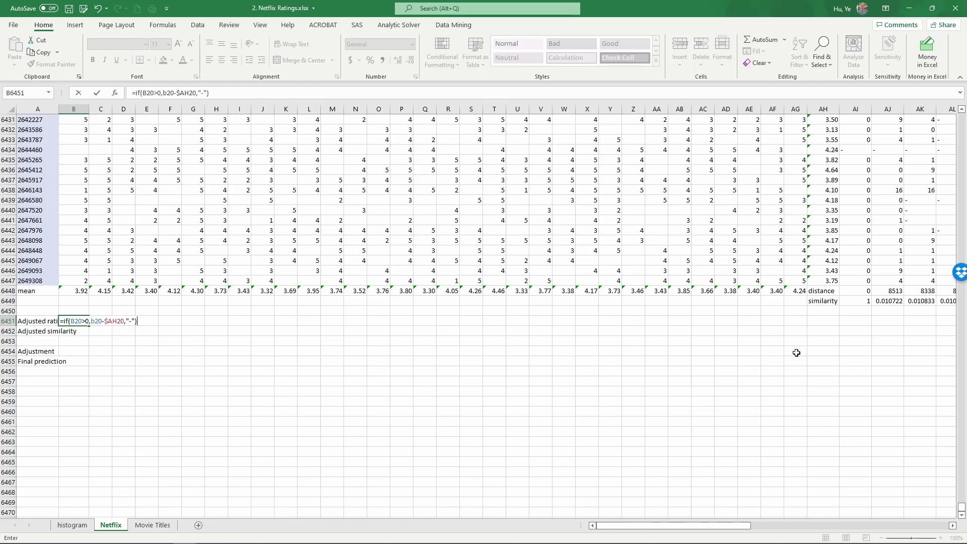
key("Return")
Copy the adjusted rating formula across the row to AG6451
scroll(776, 348, "up", 1)
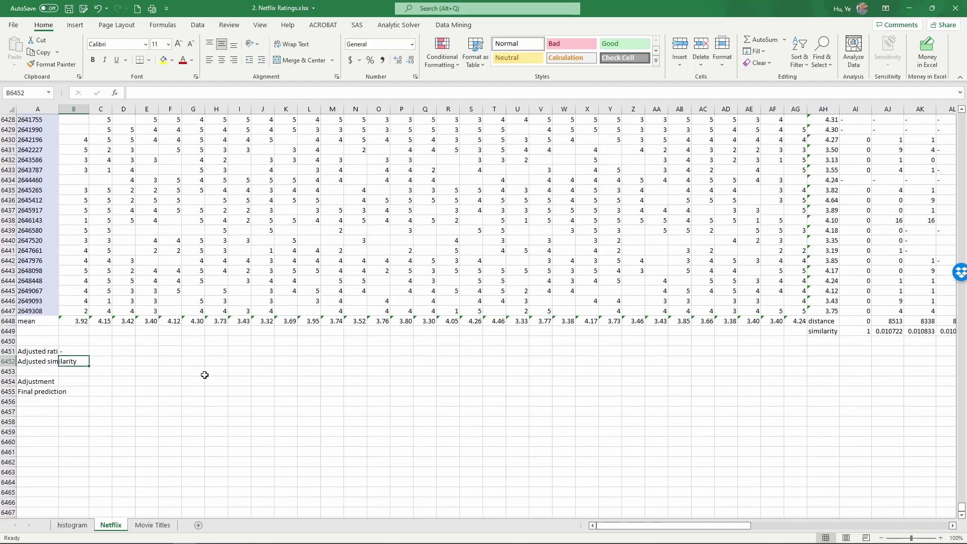
left_click(65, 352)
left_click_drag(89, 356, 817, 359)
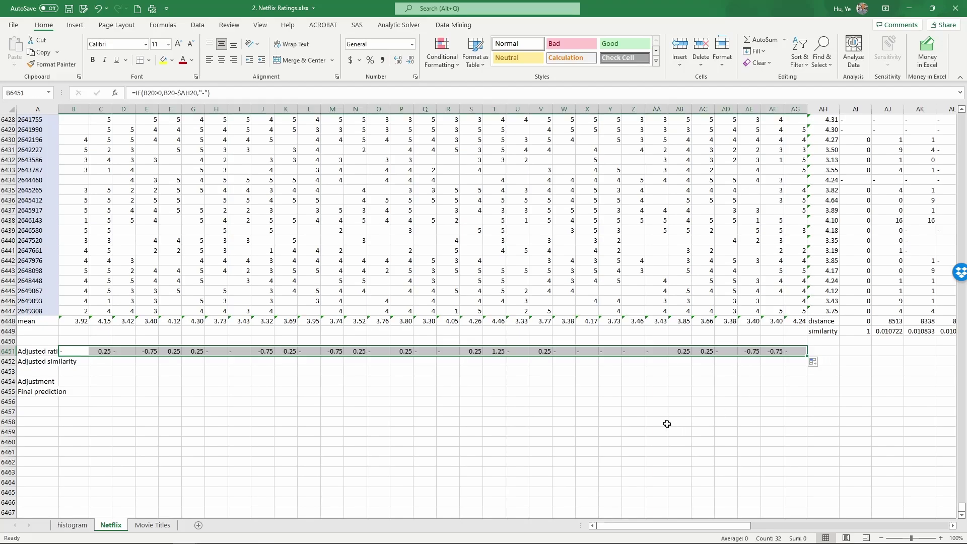
Enter =IF(B20>0,AI6449,"-") in B6452 and copy it across to AG6452
left_click(74, 361)
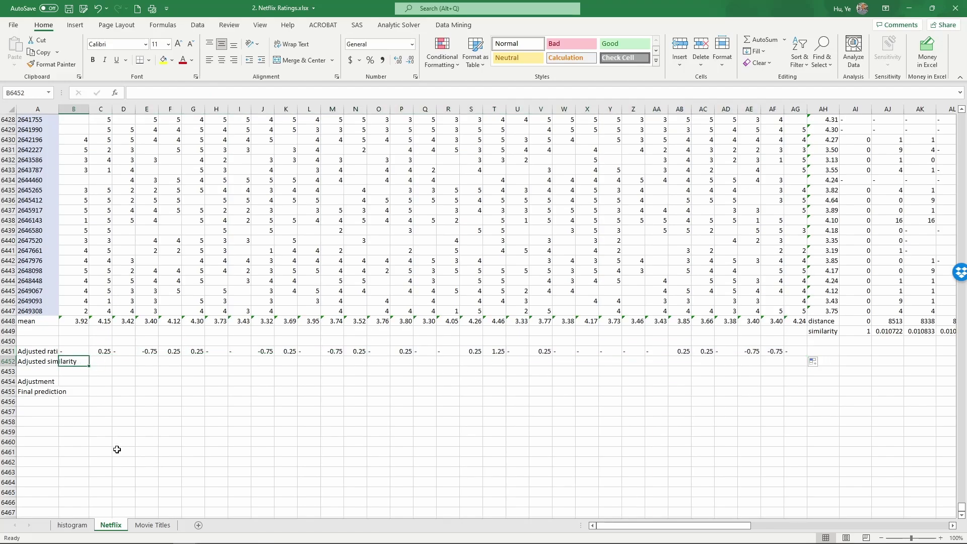
type("=")
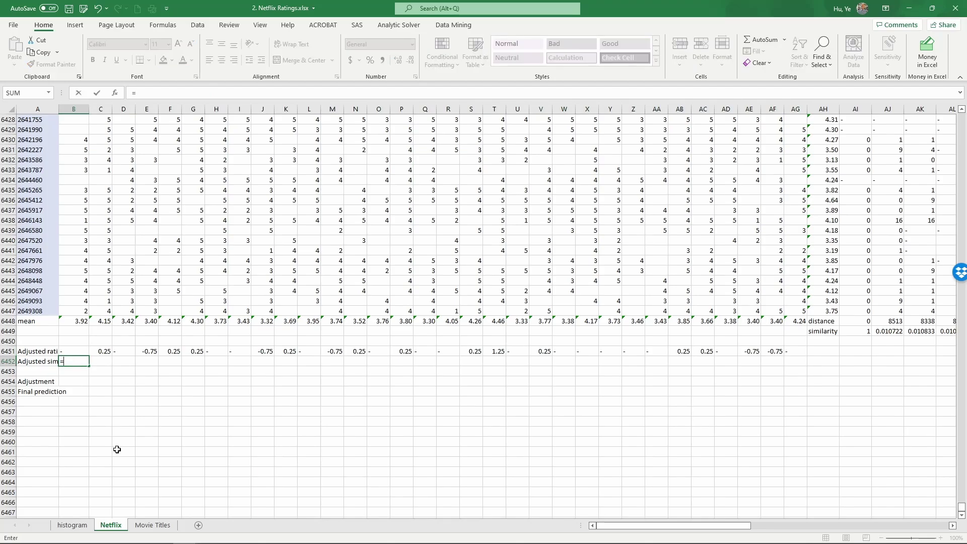
type("if")
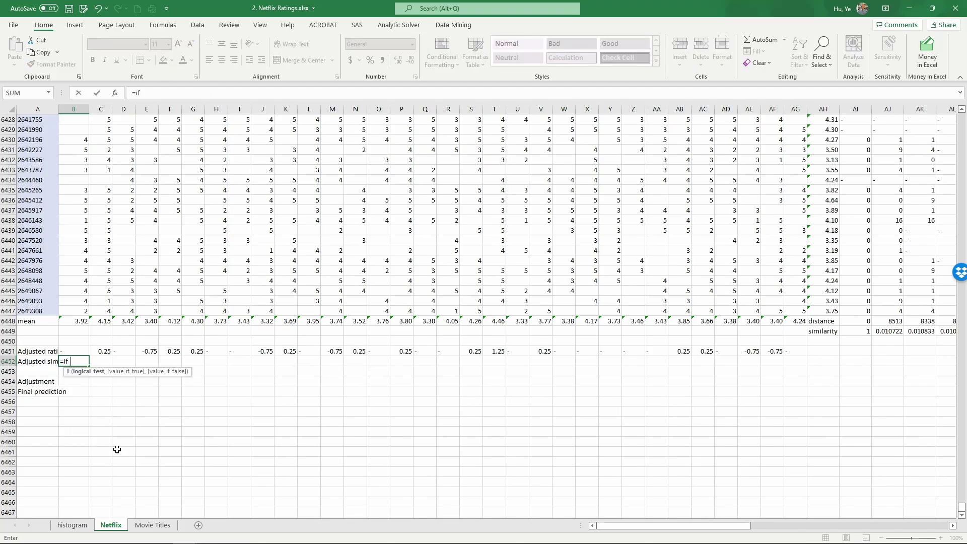
type("(b20>0,")
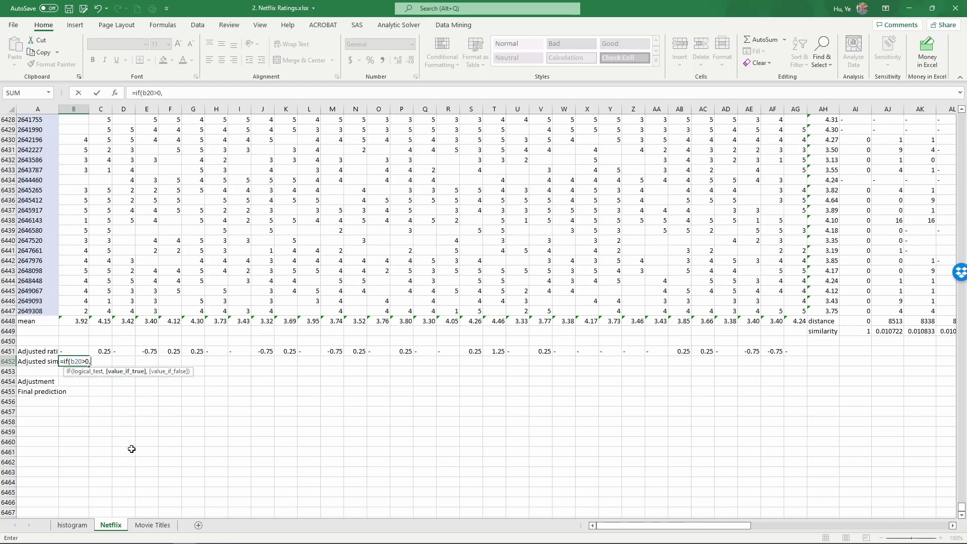
left_click(862, 330)
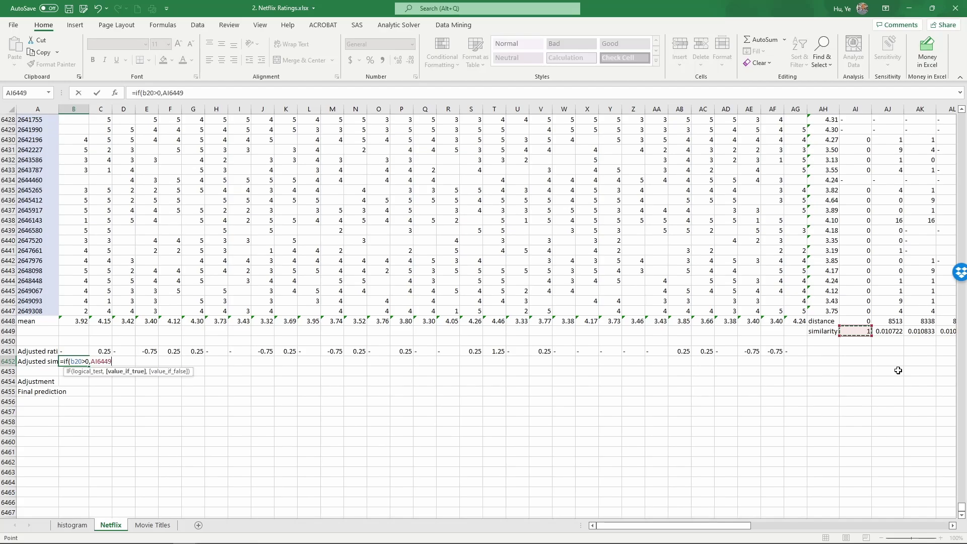
type(",\"-\")")
key("Return")
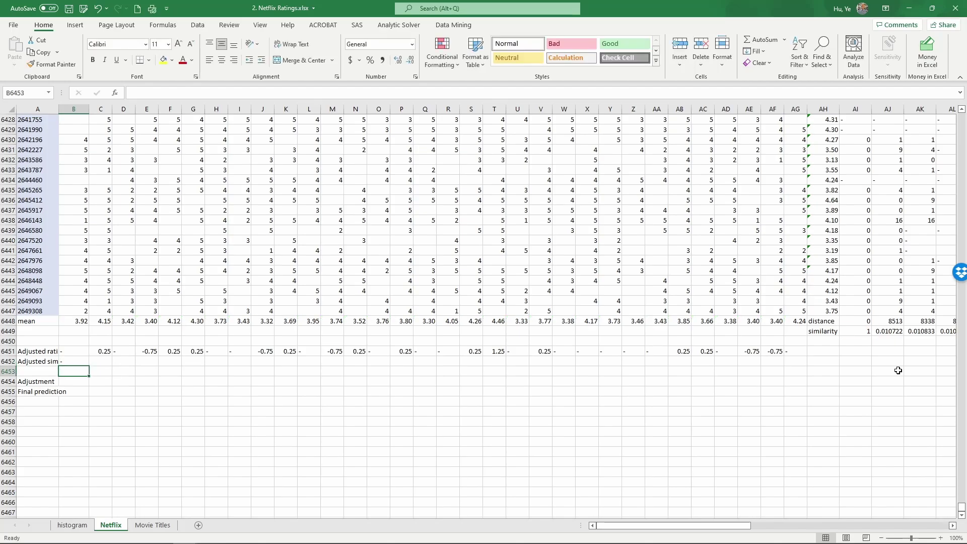
left_click(77, 361)
left_click_drag(89, 367, 801, 368)
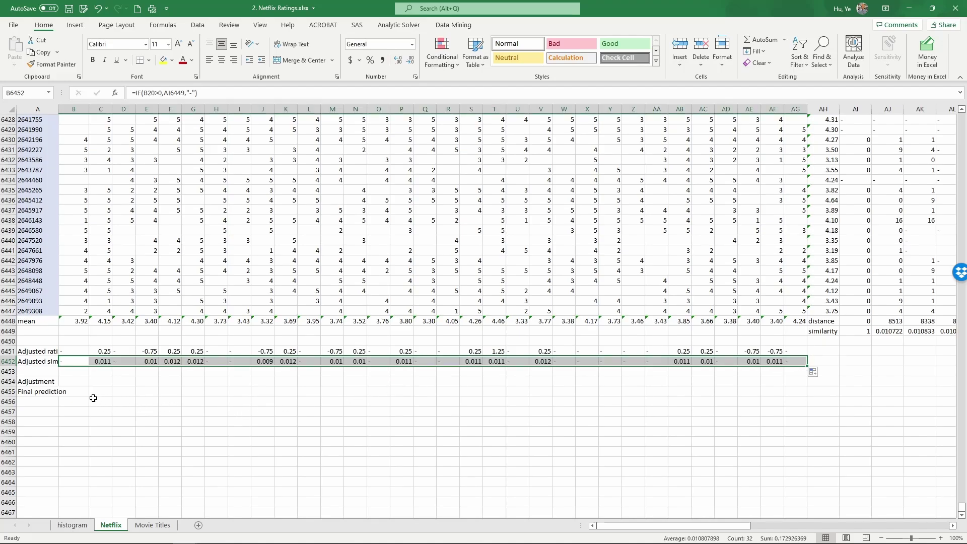
Enter =SUMPRODUCT(B6452:AG6452,B6451:AG6451)/SUM(B6452:AG6452) in B6454, giving 0.02028
left_click(78, 381)
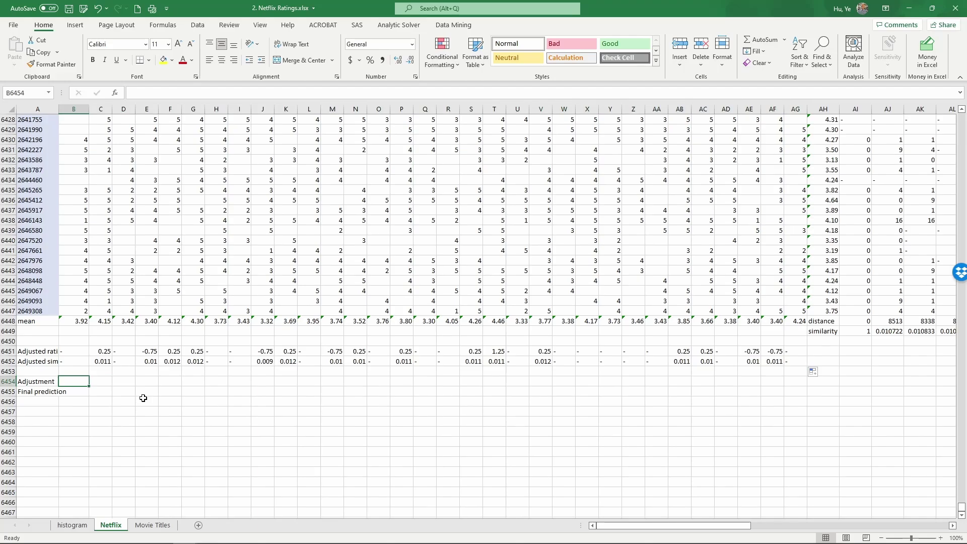
type("=sumpr")
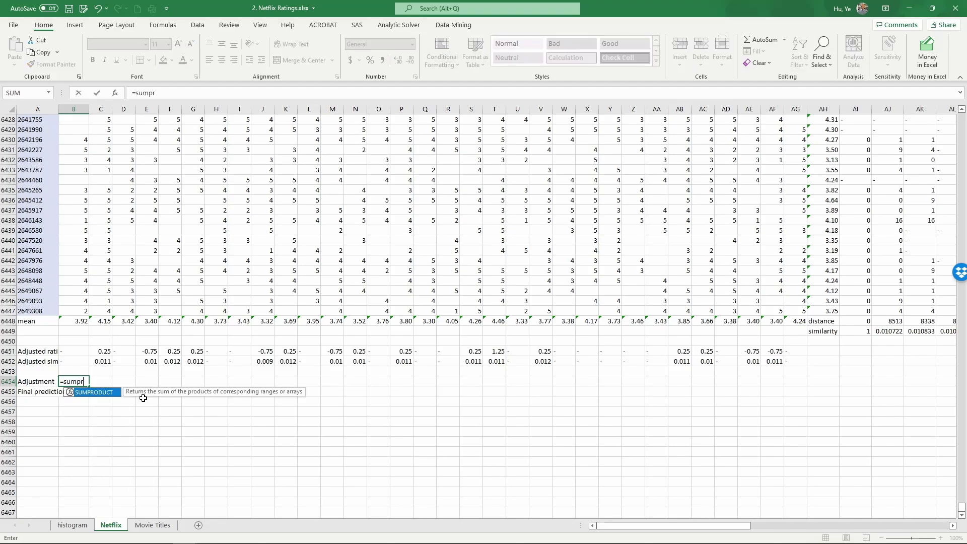
type("oduct(")
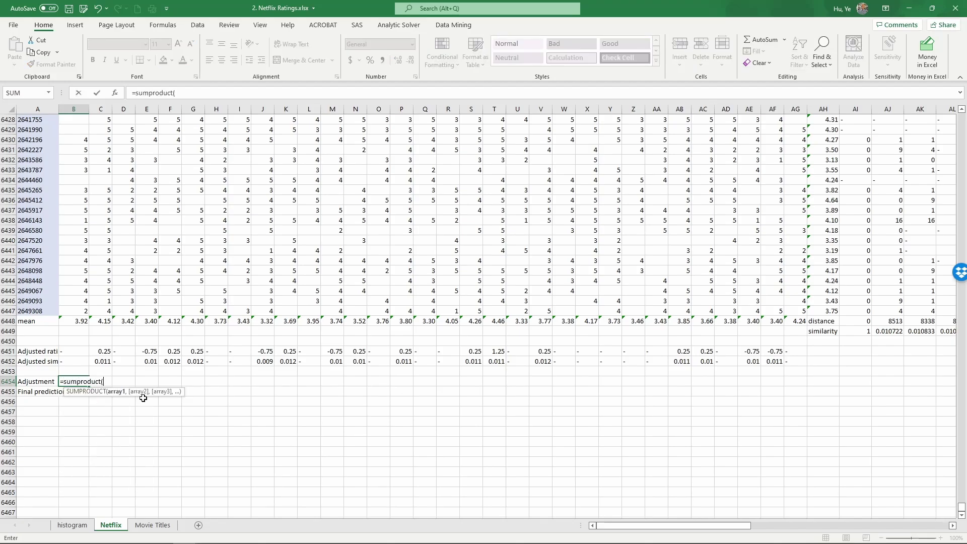
left_click(77, 362)
left_click_drag(77, 362, 797, 362)
type(",")
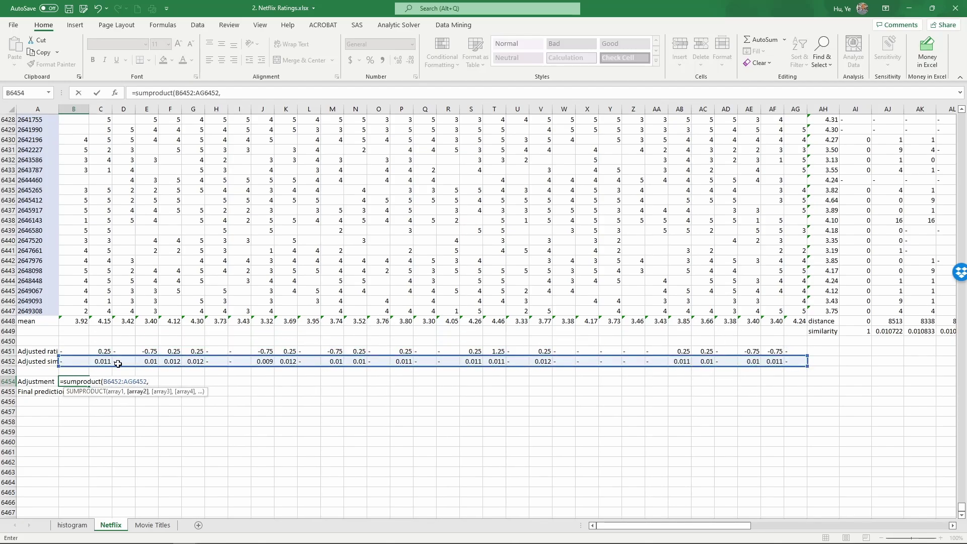
left_click(85, 352)
left_click_drag(92, 352, 782, 348)
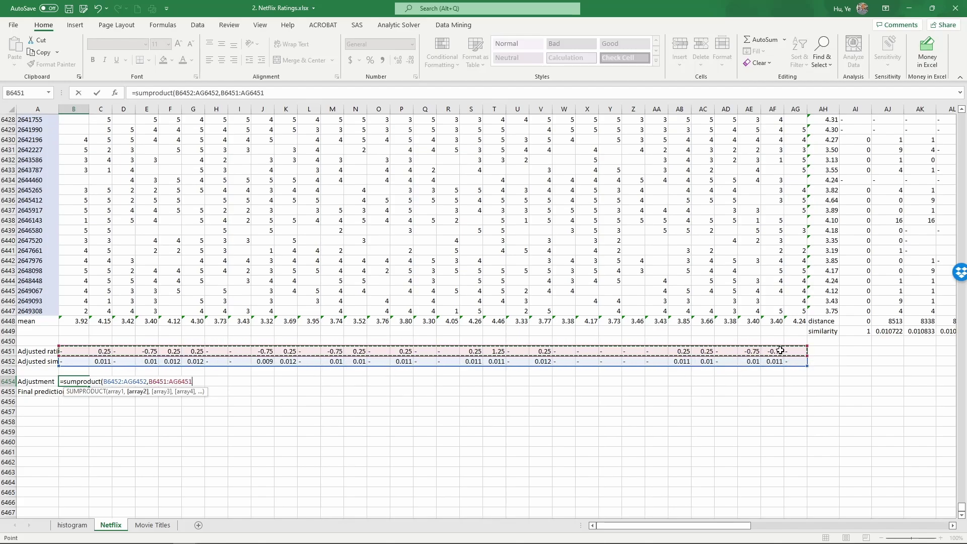
type(")/sum(")
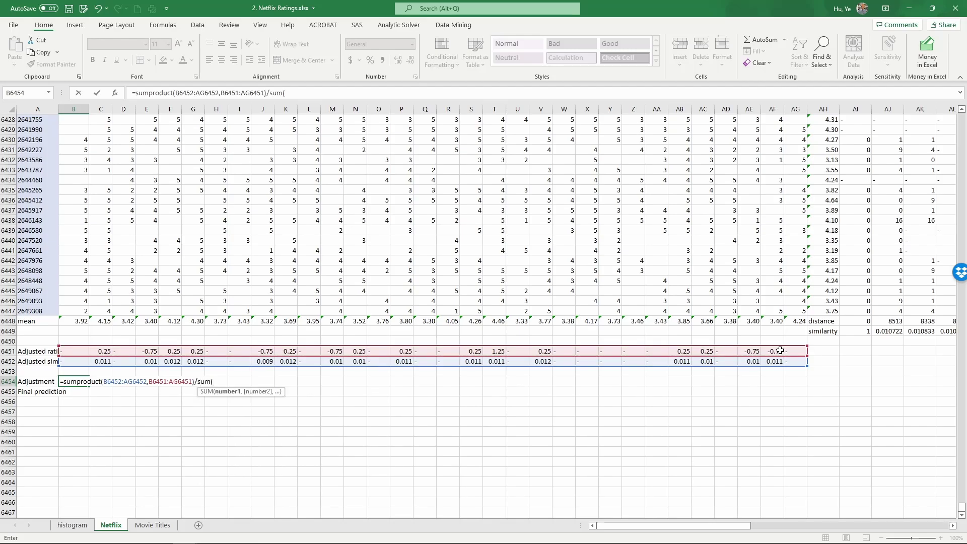
left_click(77, 363)
left_click_drag(77, 362, 798, 364)
type(")")
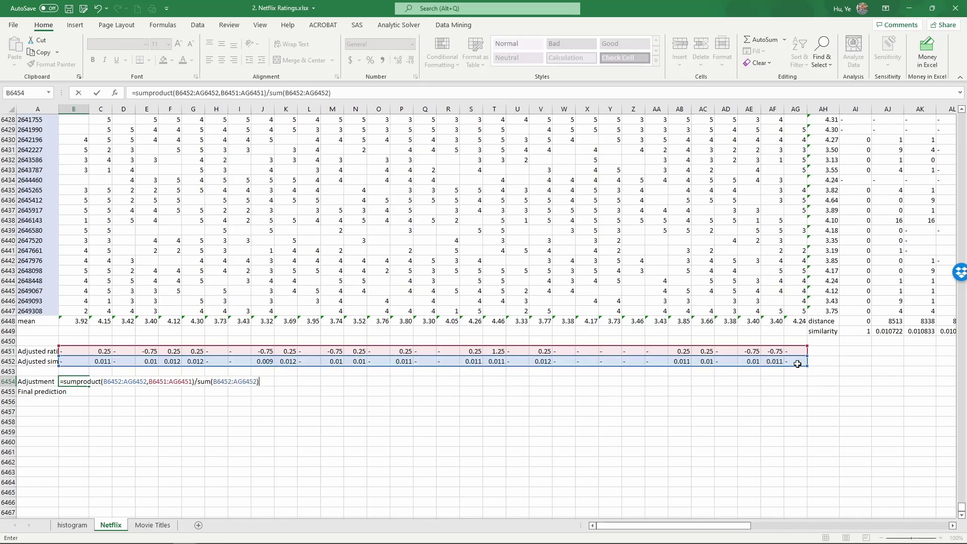
key("Return")
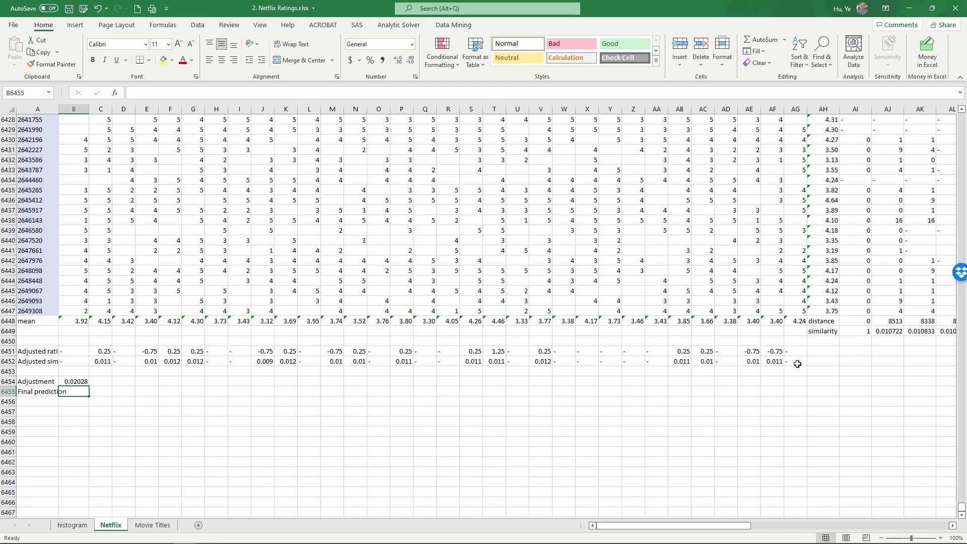
Enter =AH20+B6454 in B6455 for a final predicted rating of 3.77
scroll(143, 498, "up", 4)
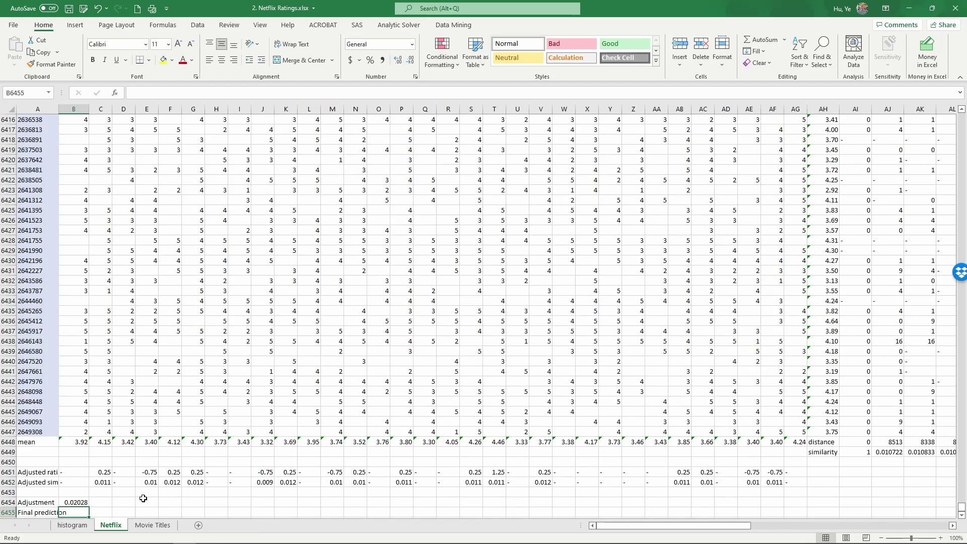
type("=")
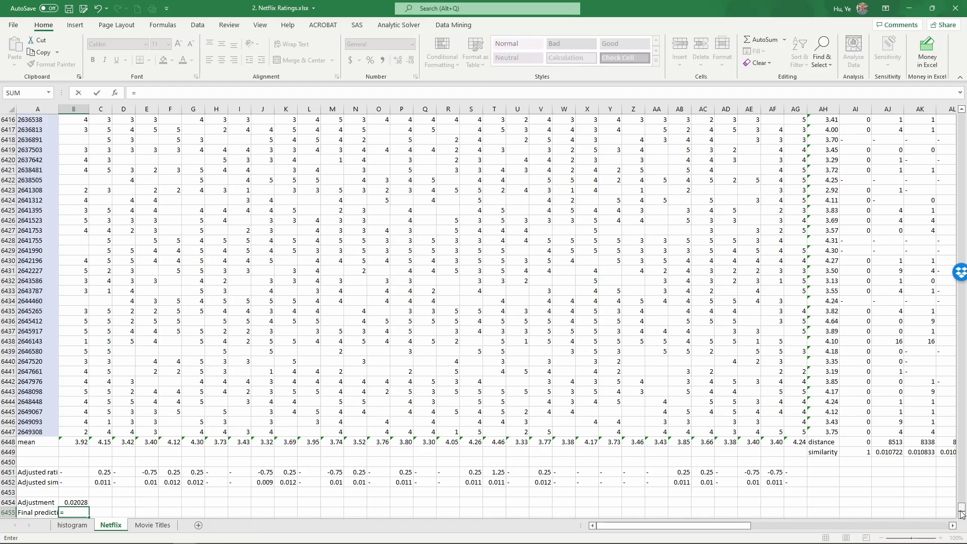
left_click_drag(962, 514, 940, 155)
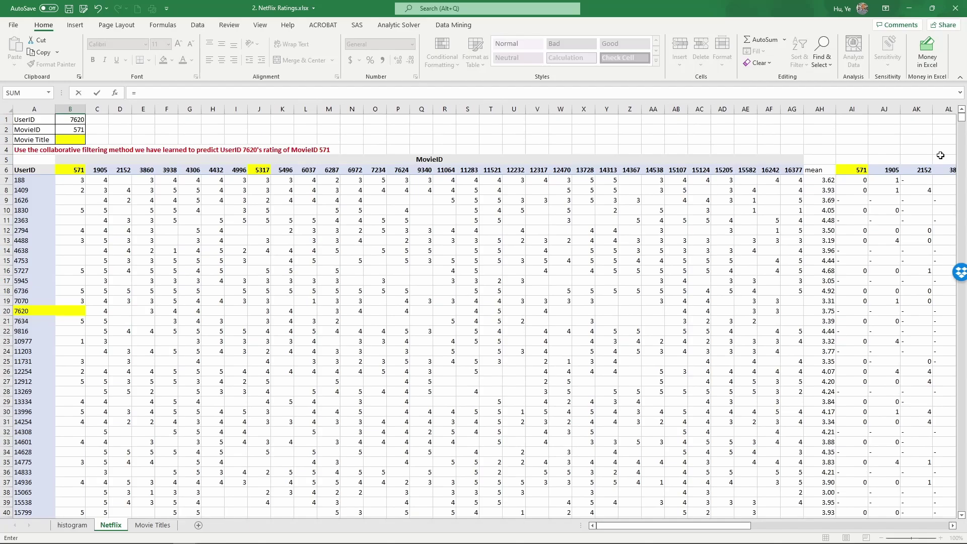
left_click(13, 311)
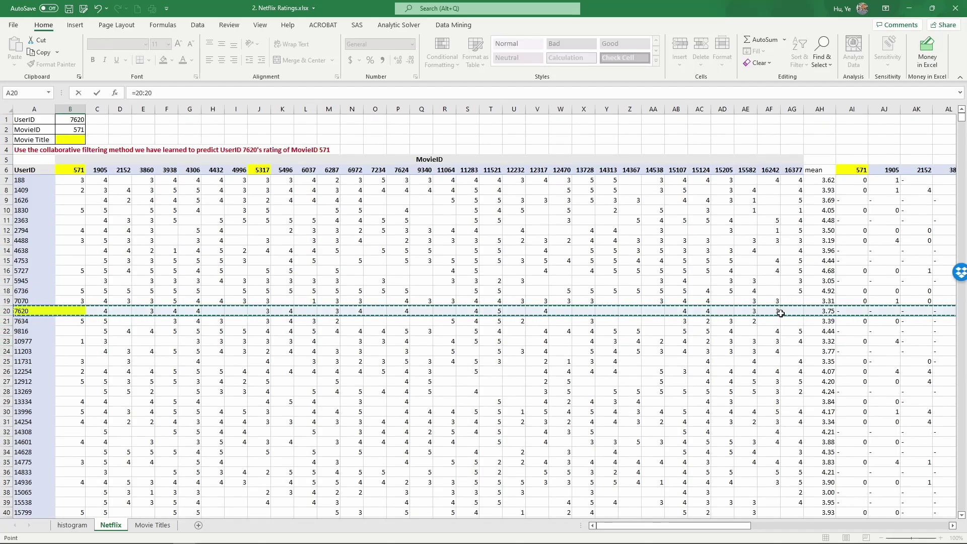
left_click(819, 310)
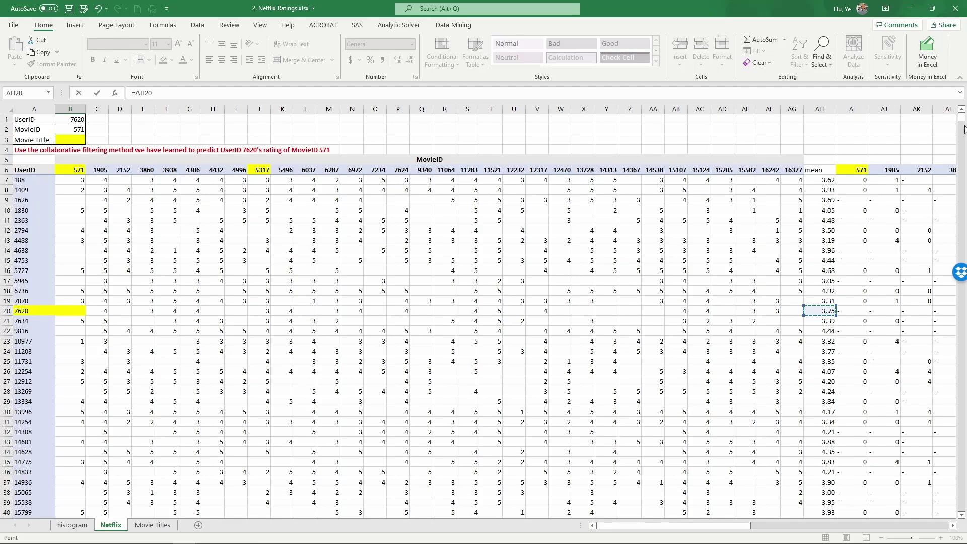
key("ctrl+BackSpace")
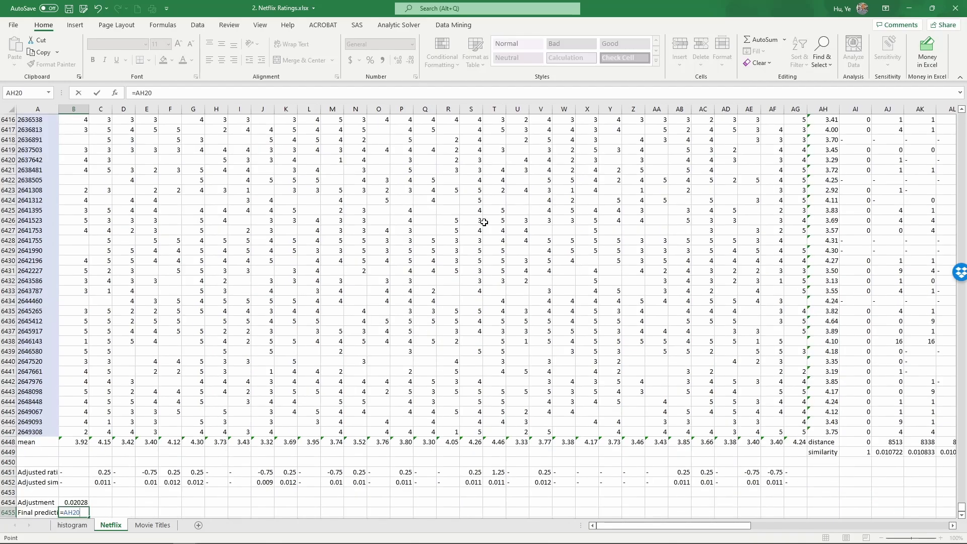
type("+")
left_click(80, 502)
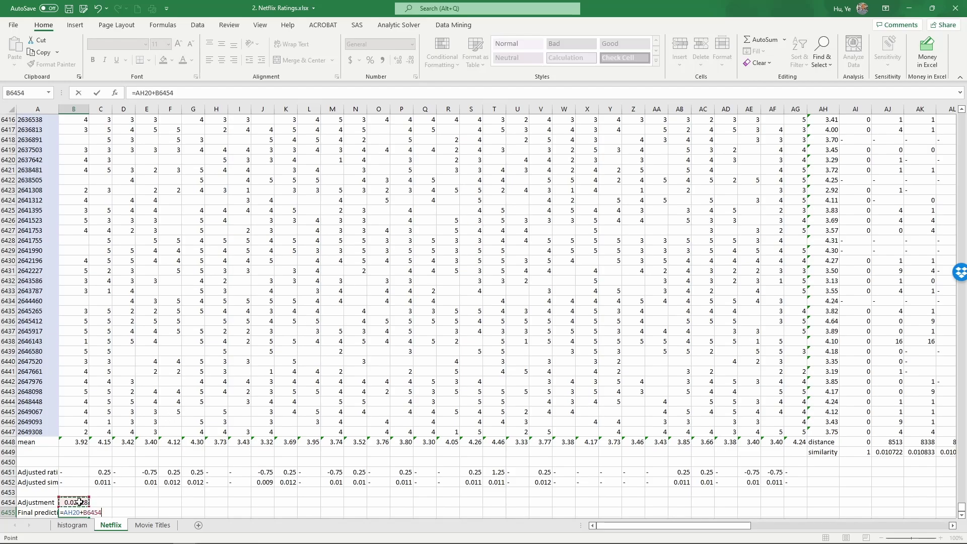
key("Return")
left_click(80, 502)
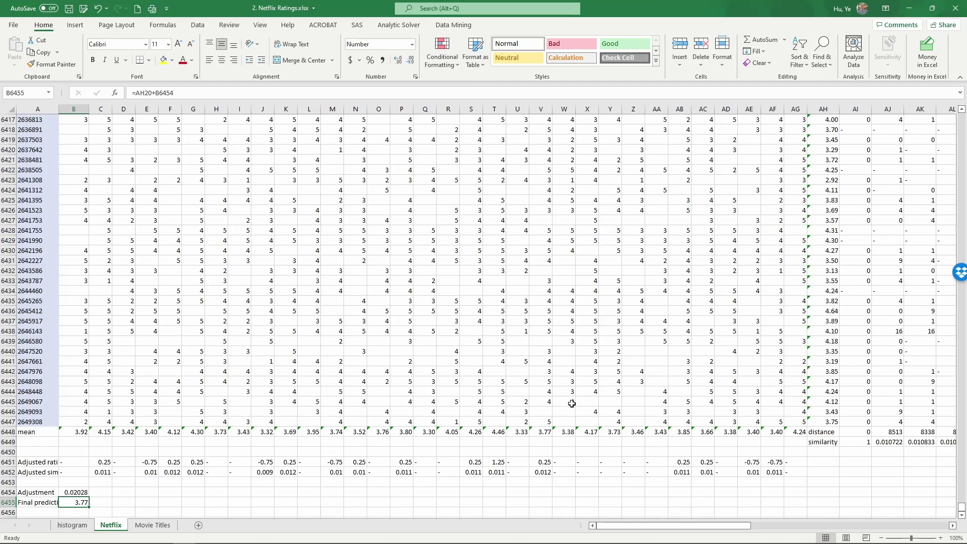
scroll(234, 110, "up", 20)
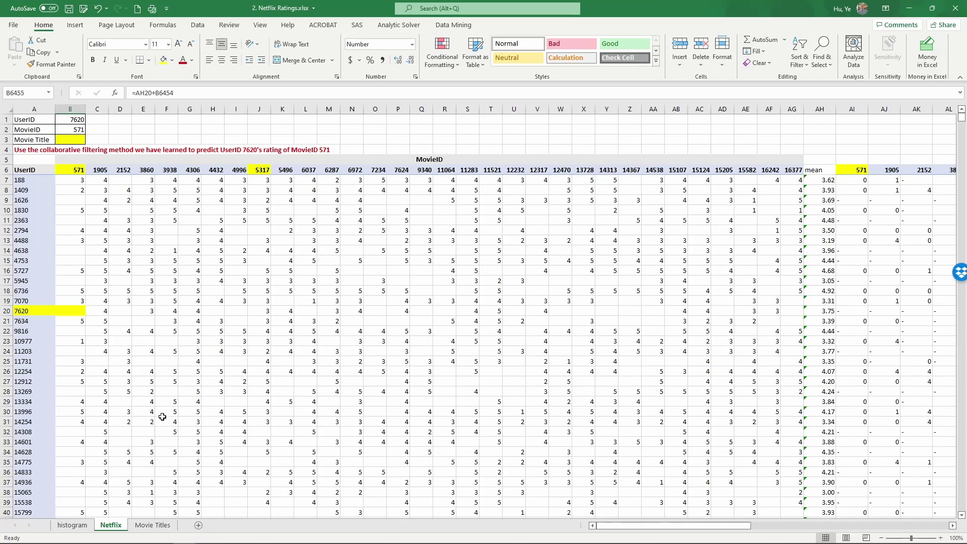
left_click(153, 525)
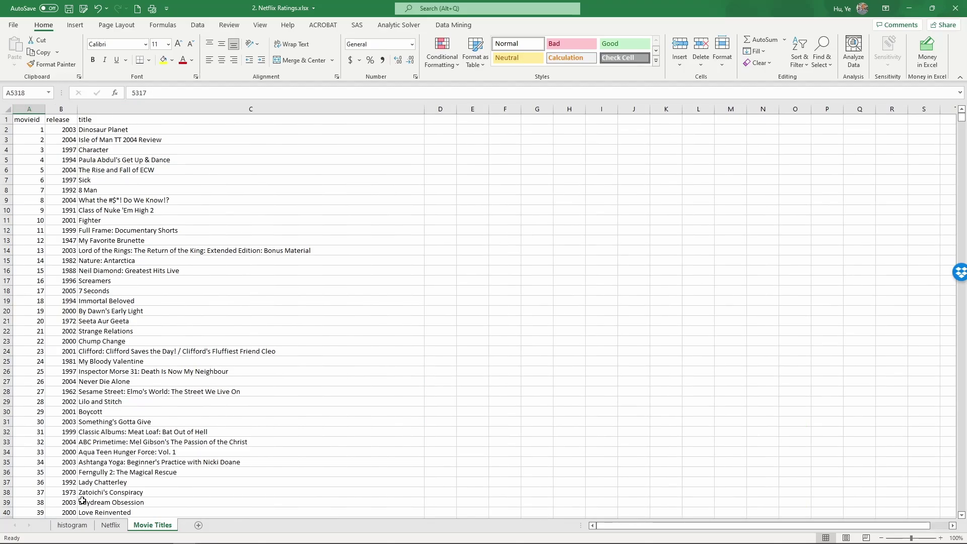
left_click(111, 525)
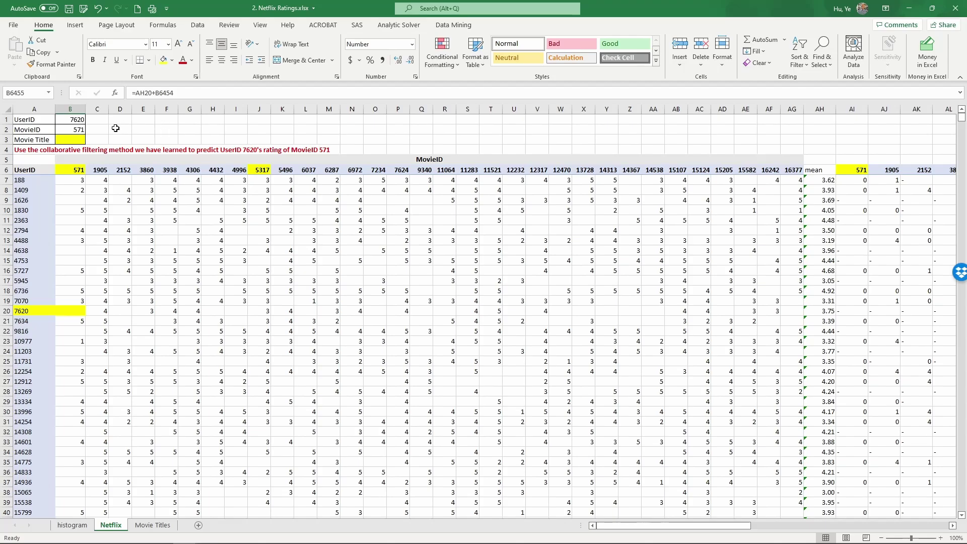
left_click(78, 141)
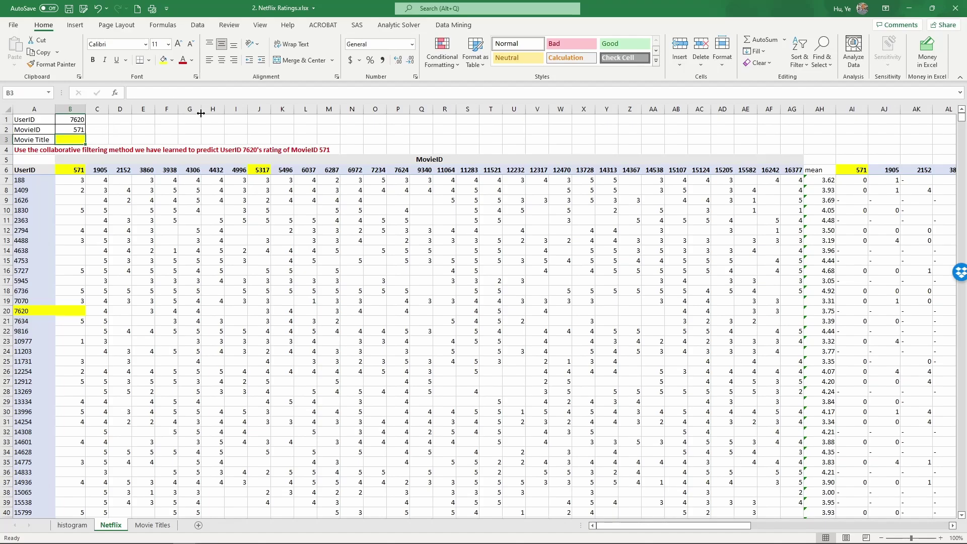
Enter =VLOOKUP(B2,'Movie Titles'!A2:C17771,3,FALSE) in B3, returning American Beauty
type("=vlookup(")
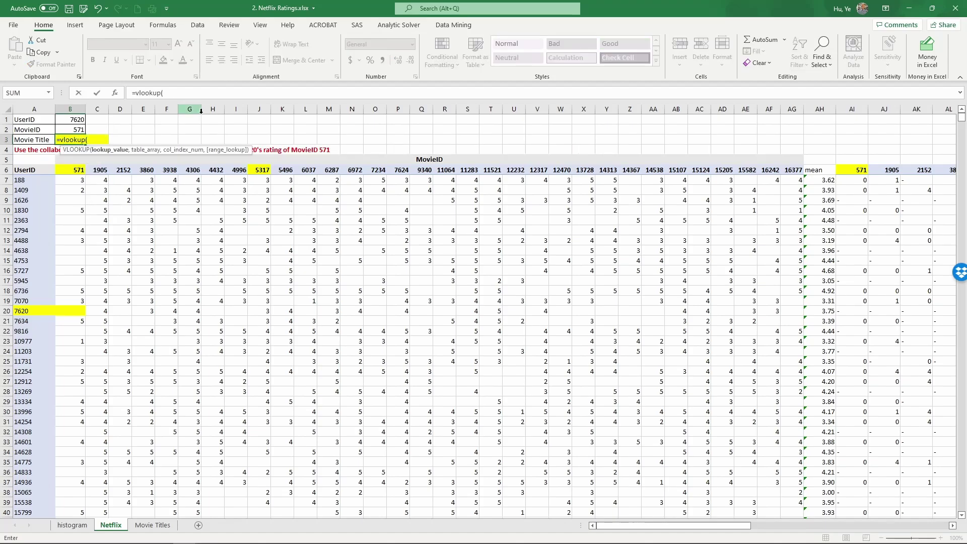
left_click(77, 128)
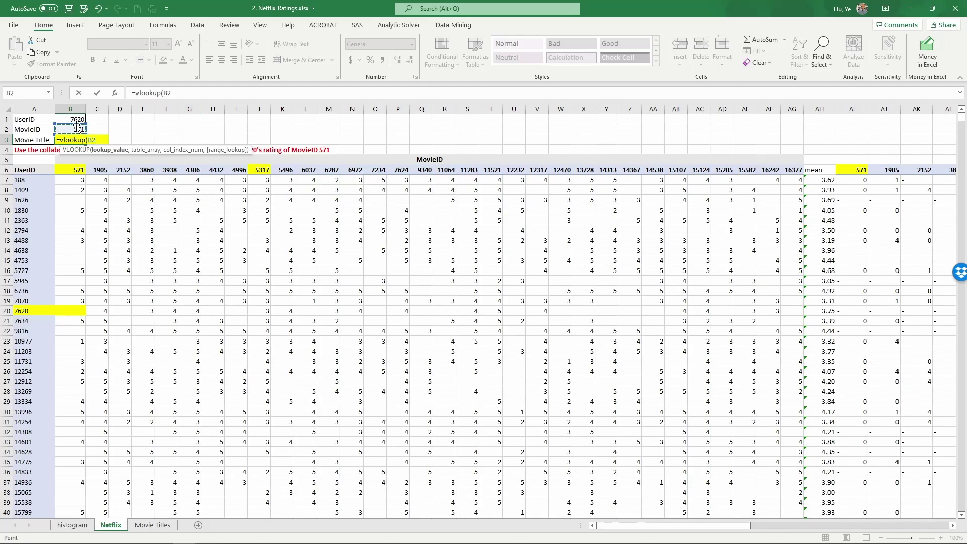
type(",")
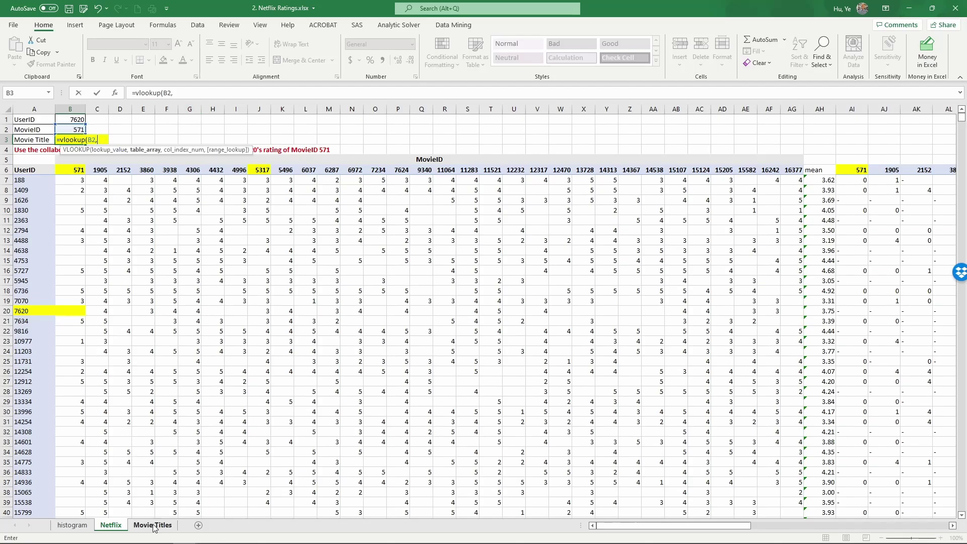
left_click(153, 525)
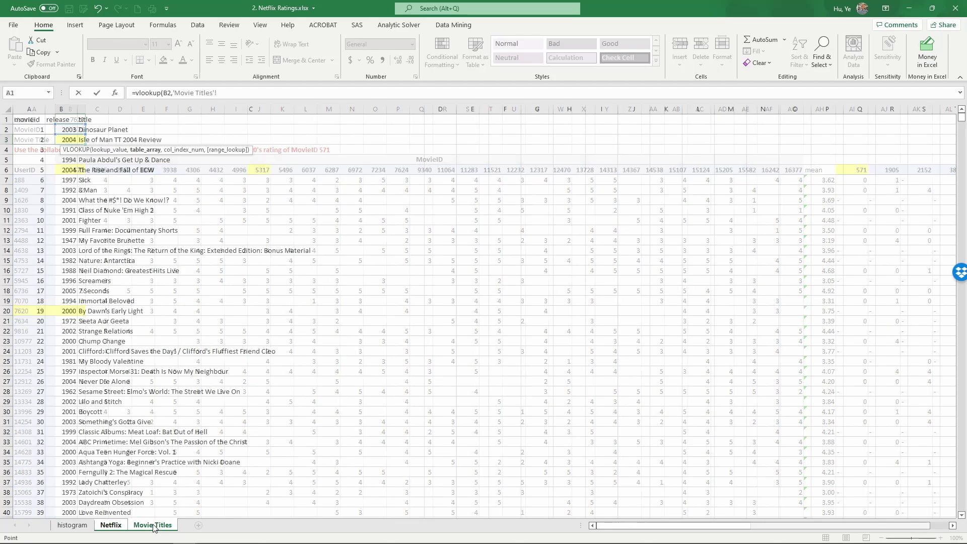
left_click(31, 129)
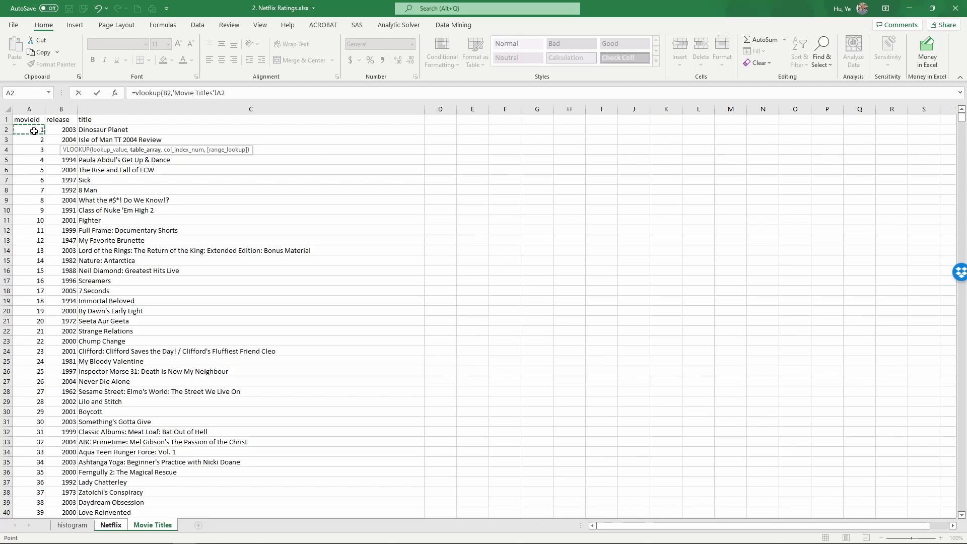
key("ctrl+shift+Right")
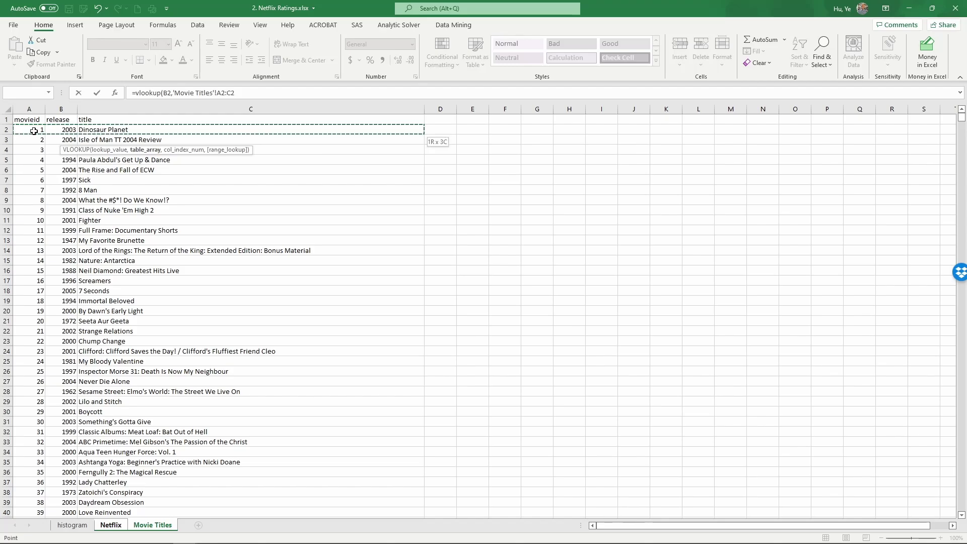
key("ctrl+shift+Down")
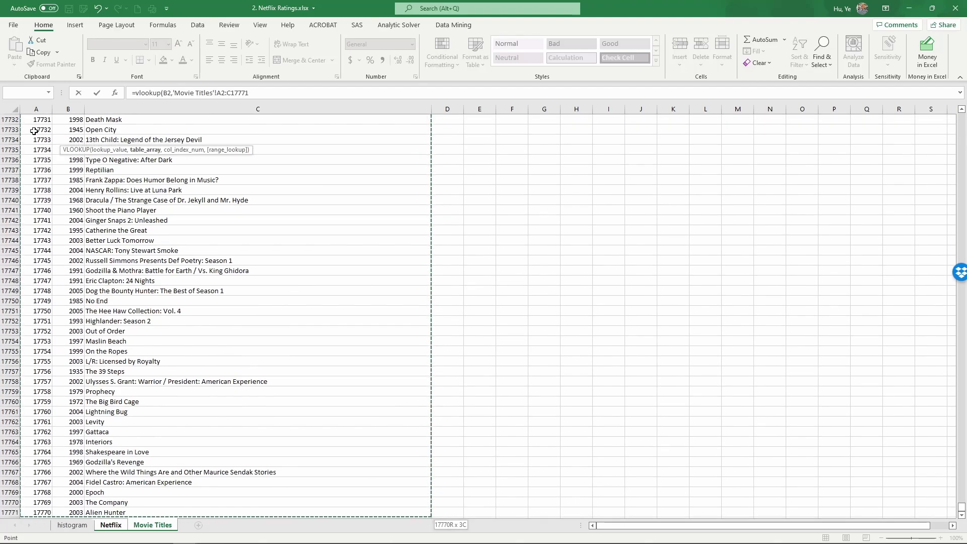
type(",")
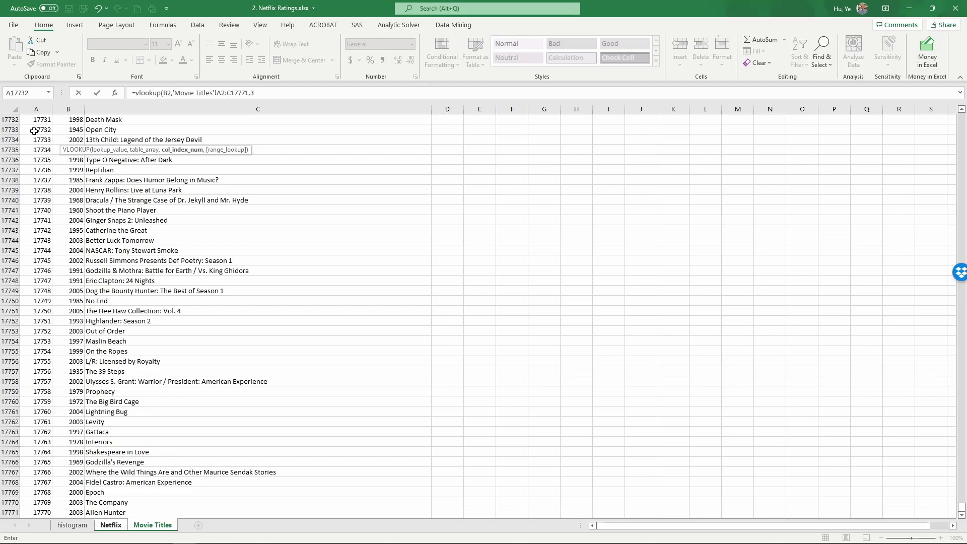
type("3,")
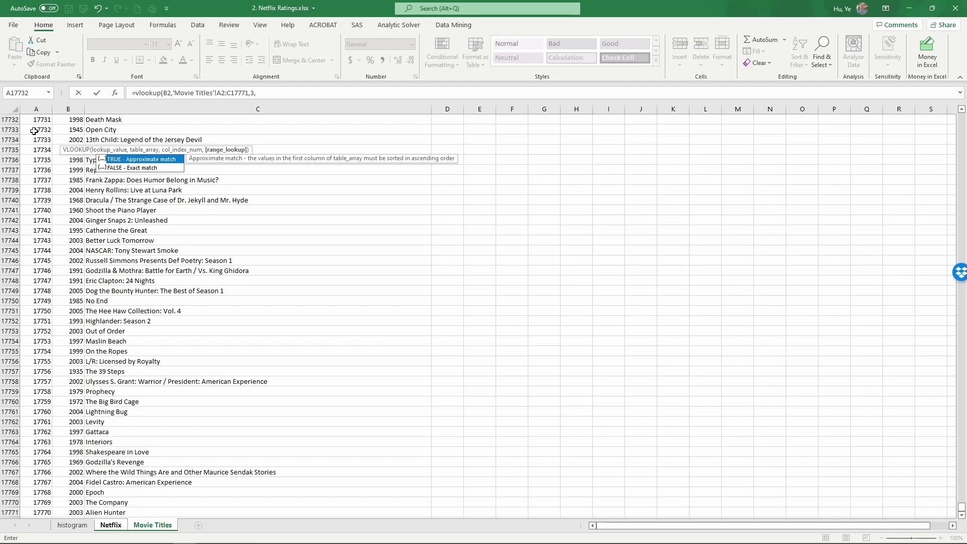
type("false")
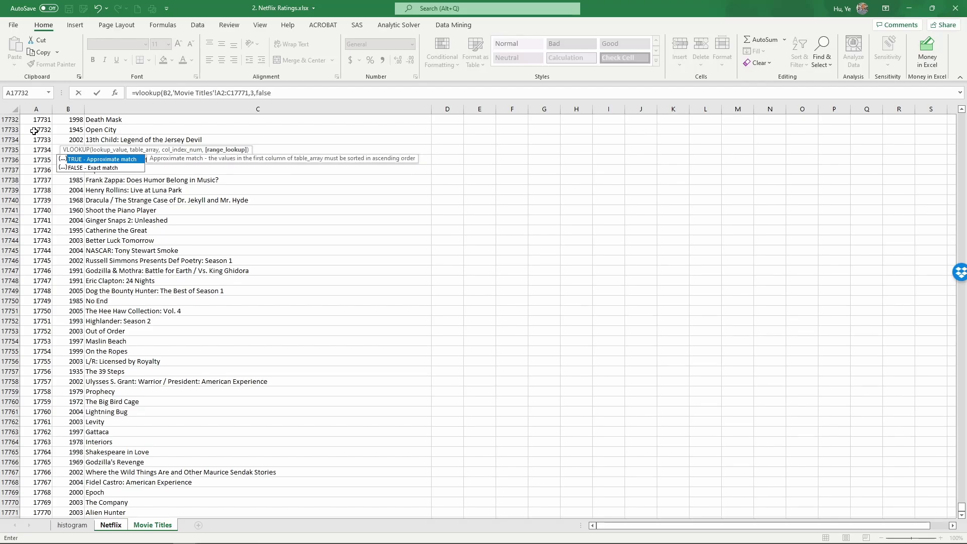
type(")")
key("Return")
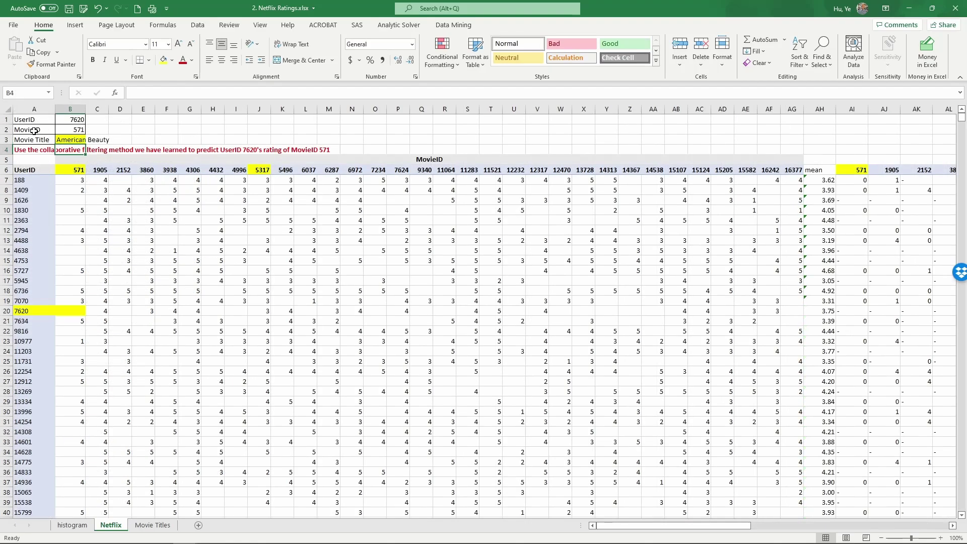
left_click(81, 142)
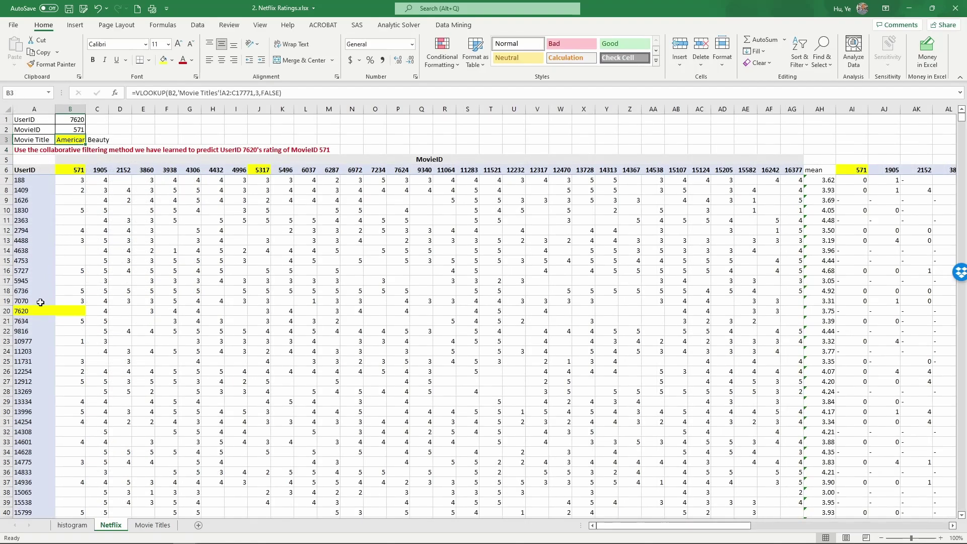